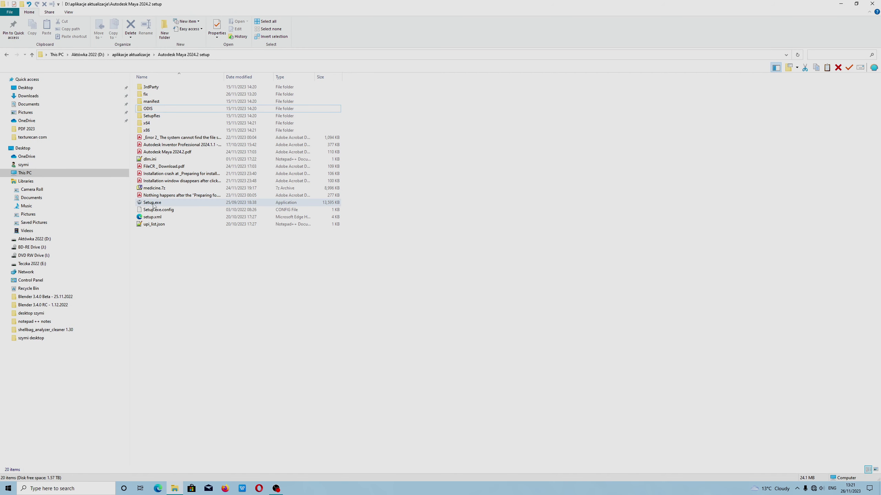
Step: Launch the Maya 2024.2 setup, move its preparing window aside, and open the ODIS folder
{"action": "double_click", "coordinate": [154, 204]}
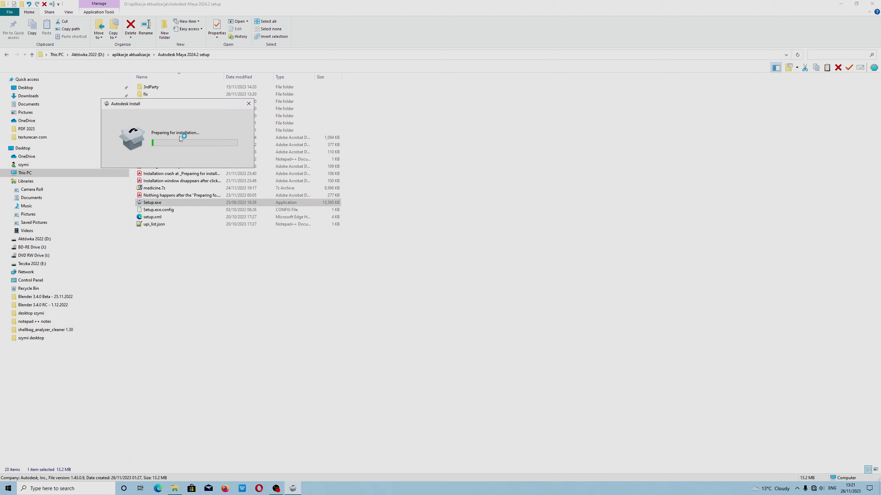
{"action": "left_click_drag", "start_coordinate": [193, 104], "coordinate": [671, 285]}
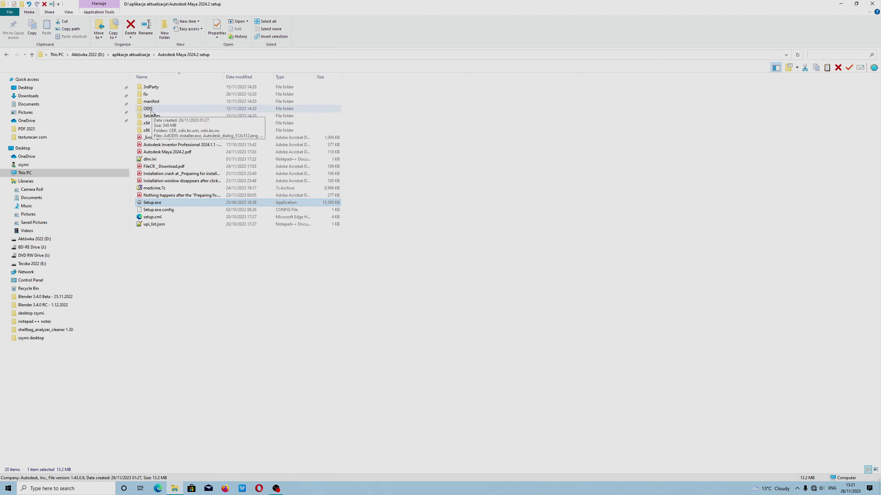
{"action": "double_click", "coordinate": [148, 109]}
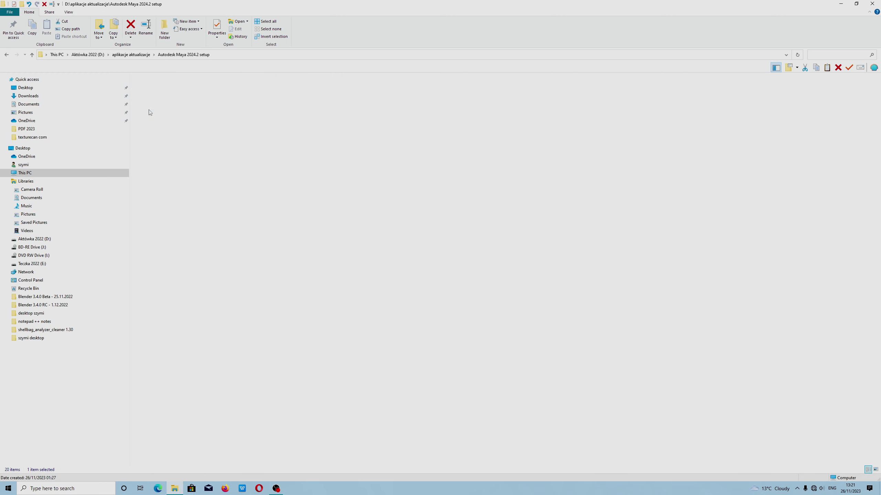
Step: Run AdODIS-installer.exe, accept the licence agreement, and install Autodesk Access to completion
{"action": "double_click", "coordinate": [170, 109]}
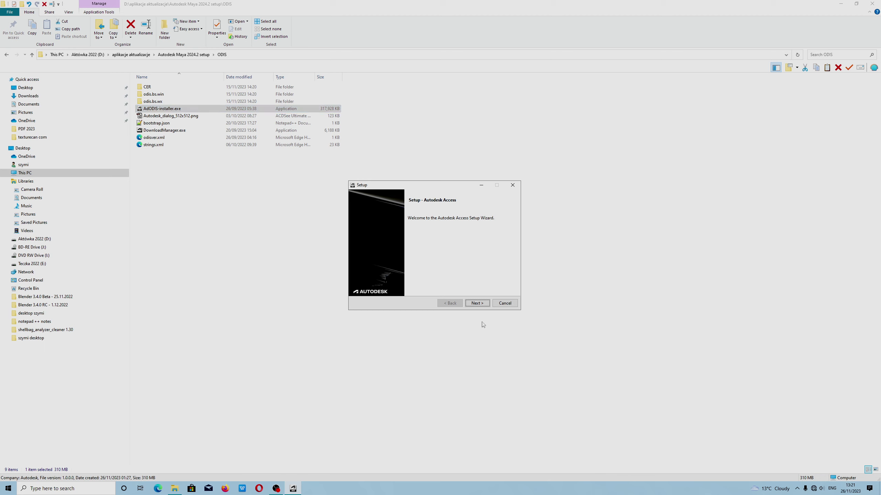
{"action": "left_click", "coordinate": [435, 279]}
{"action": "left_click", "coordinate": [477, 304]}
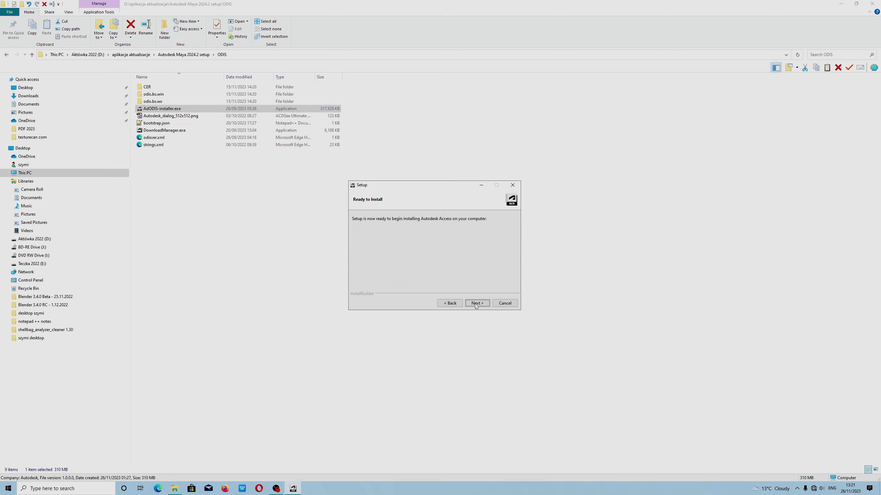
{"action": "left_click", "coordinate": [477, 304]}
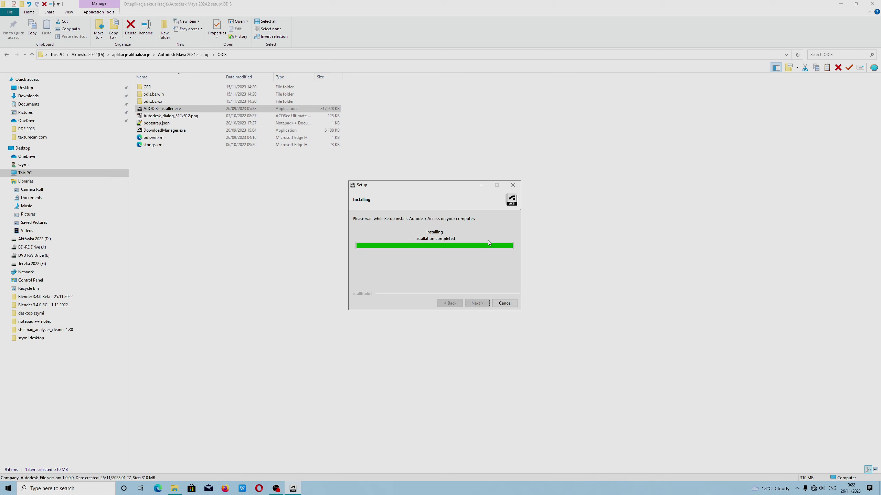
{"action": "left_click", "coordinate": [482, 304]}
Step: Close the finished setup and browse a new This PC window to C:\Program Files\Autodesk\AdODIS\V1\Setup
{"action": "left_click", "coordinate": [476, 303]}
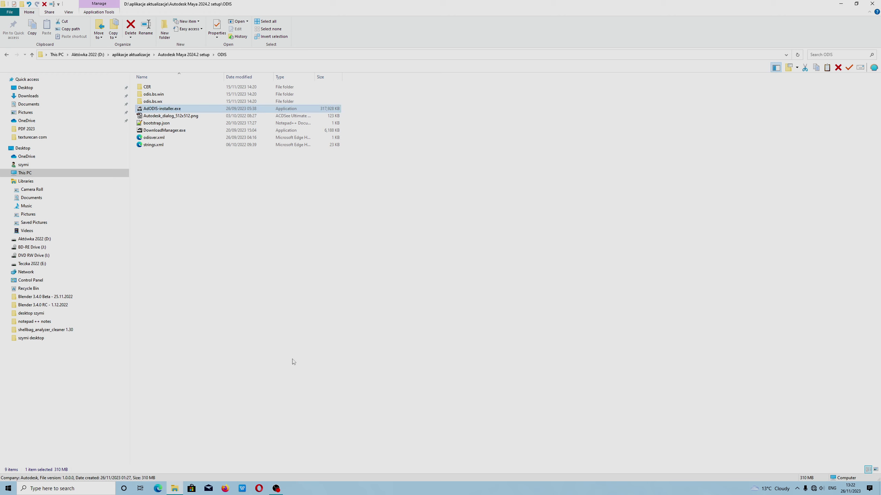
{"action": "left_click", "coordinate": [8, 488]}
{"action": "left_click", "coordinate": [112, 389]}
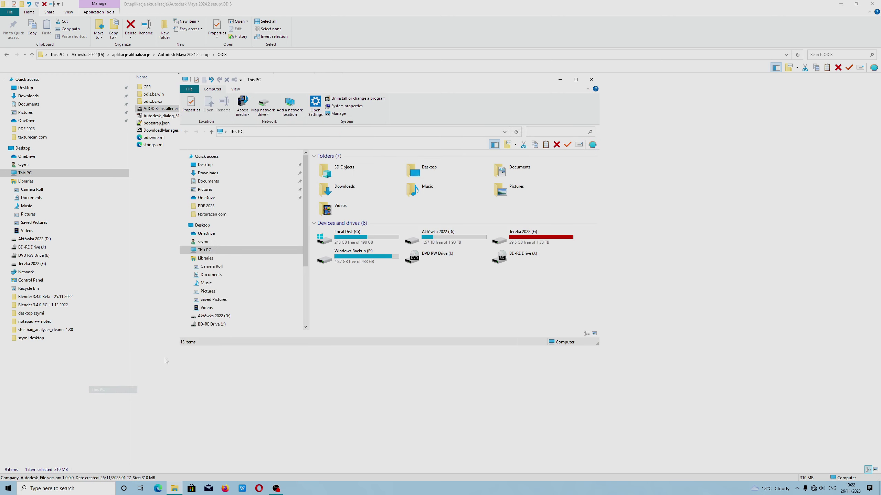
{"action": "double_click", "coordinate": [347, 236]}
{"action": "left_click", "coordinate": [344, 201]}
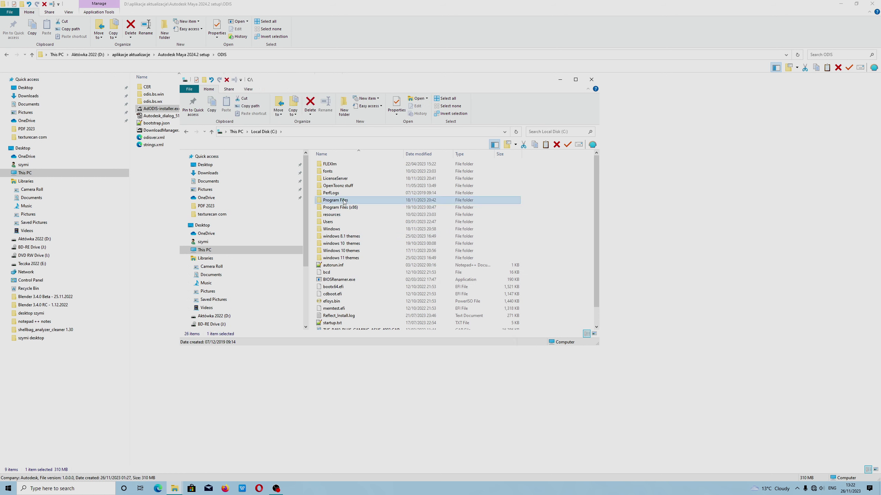
{"action": "double_click", "coordinate": [344, 202]}
{"action": "double_click", "coordinate": [342, 201]}
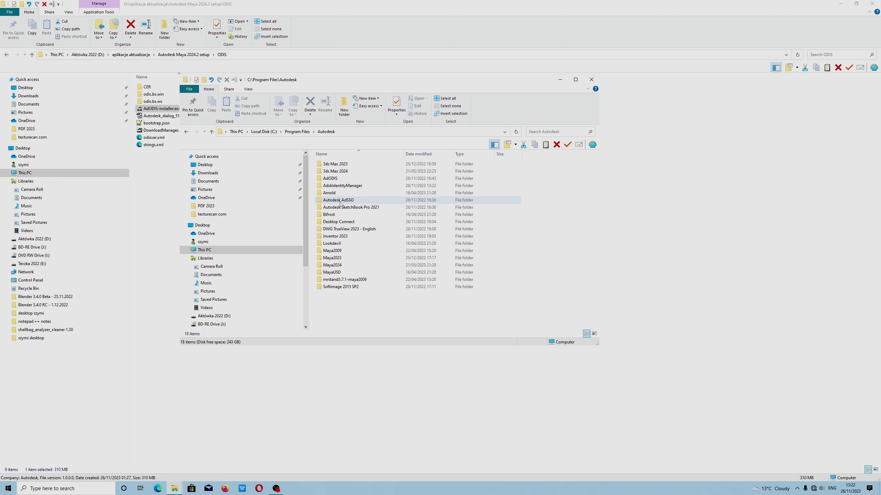
{"action": "double_click", "coordinate": [333, 178]}
{"action": "double_click", "coordinate": [326, 165]}
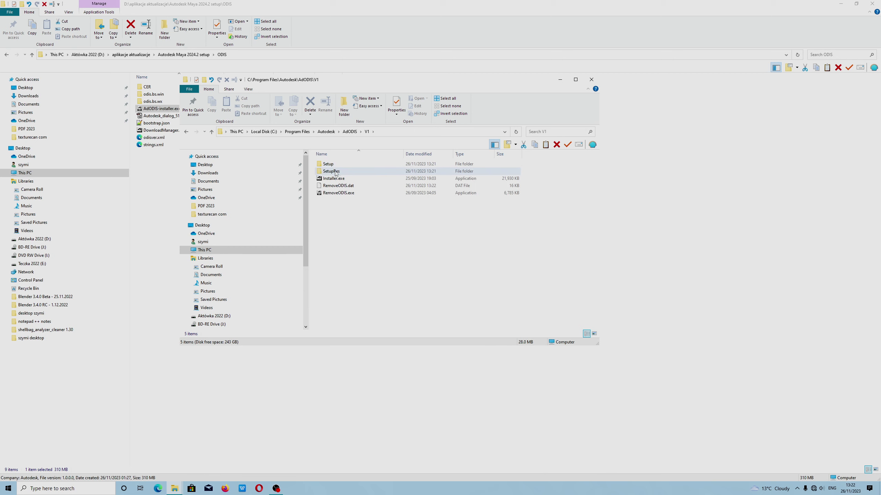
{"action": "double_click", "coordinate": [329, 164]}
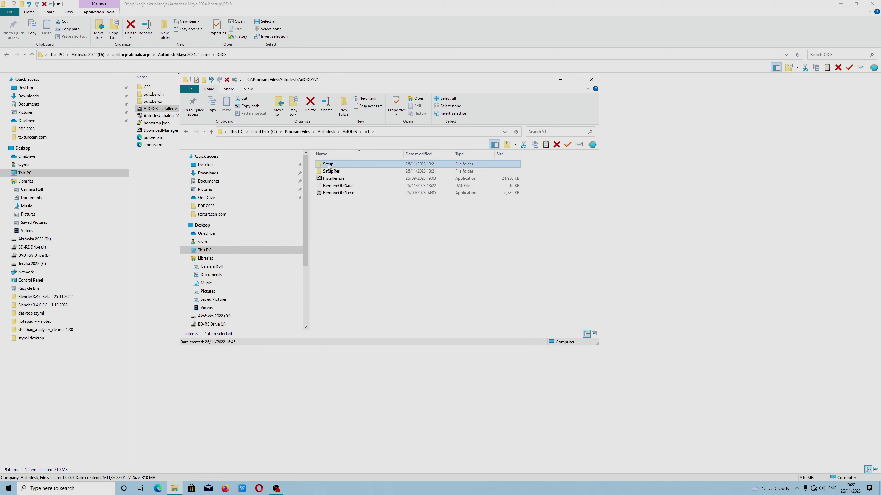
Step: Sort the Setup files by type and select install_manager.exe among the Autodesk executables
{"action": "left_click", "coordinate": [467, 155]}
{"action": "scroll", "coordinate": [340, 215], "scroll_direction": "down", "scroll_amount": 2}
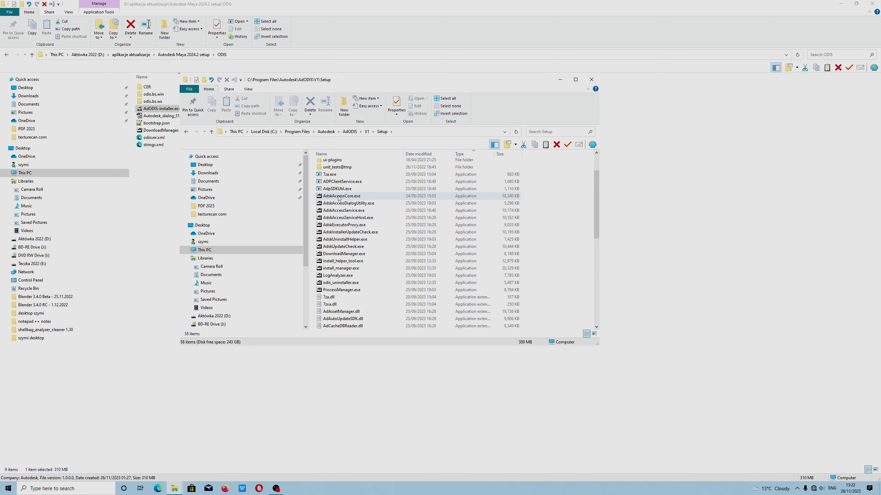
{"action": "left_click_drag", "start_coordinate": [339, 197], "coordinate": [351, 293]}
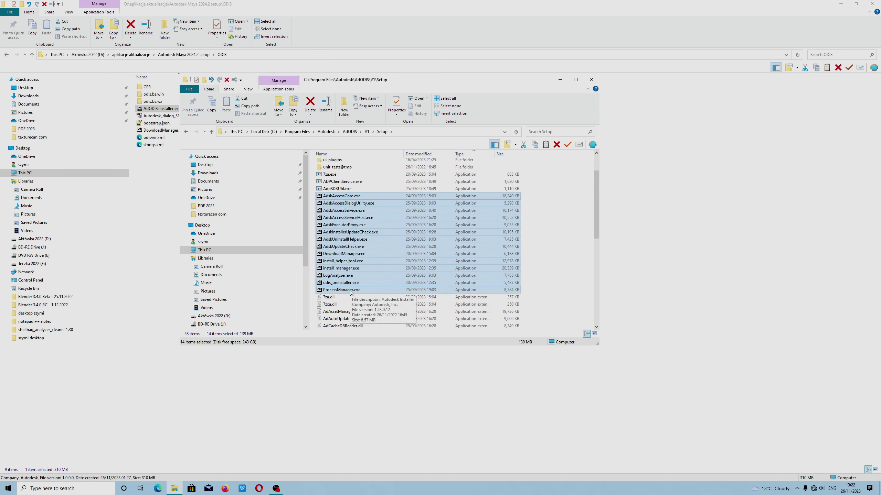
{"action": "left_click", "coordinate": [341, 268]}
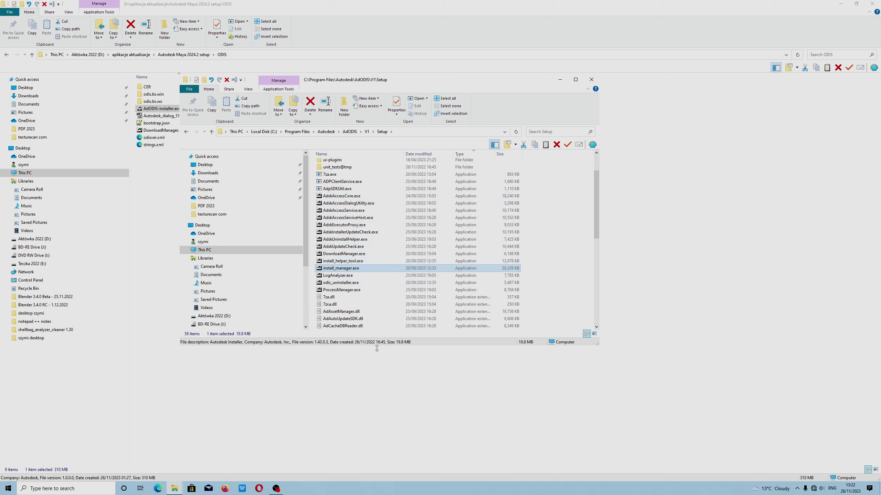
Step: Launch System Informer from the taskbar, find Autodesk Access Service, and try starting it
{"action": "right_click", "coordinate": [344, 489]}
{"action": "left_click", "coordinate": [369, 457]}
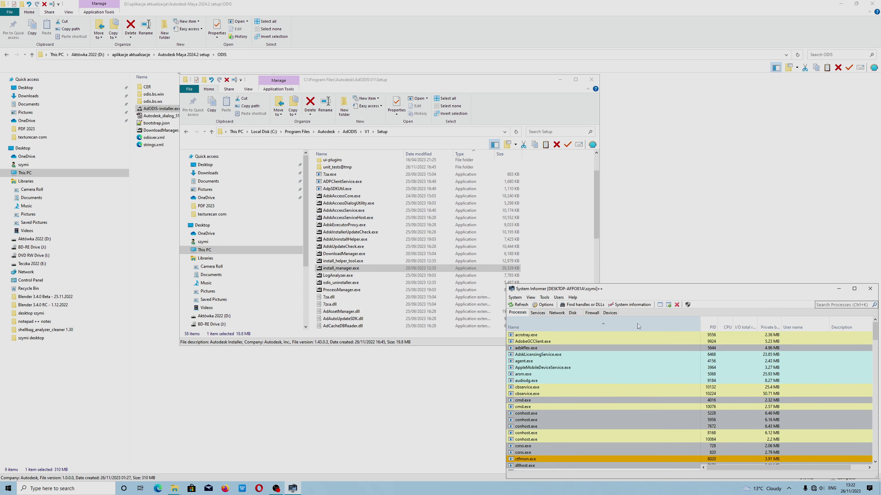
{"action": "left_click_drag", "start_coordinate": [599, 292], "coordinate": [588, 193]}
{"action": "scroll", "coordinate": [601, 334], "scroll_direction": "down", "scroll_amount": 4}
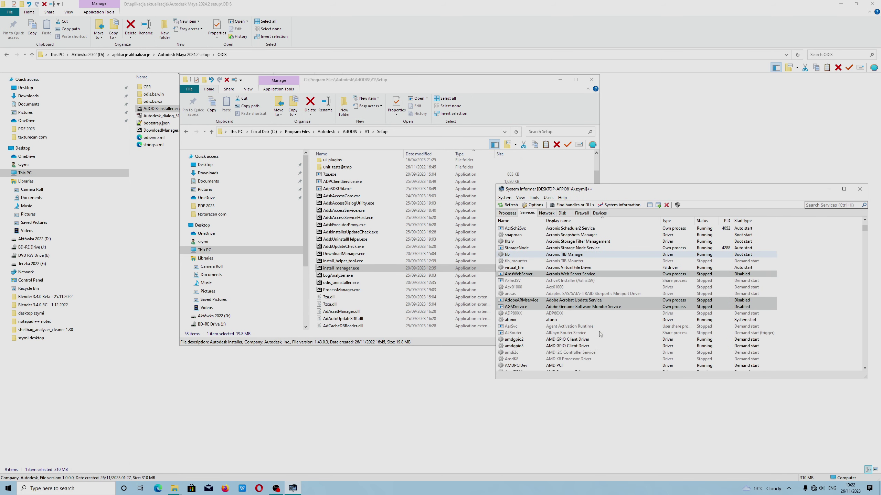
{"action": "scroll", "coordinate": [601, 334], "scroll_direction": "down", "scroll_amount": 15}
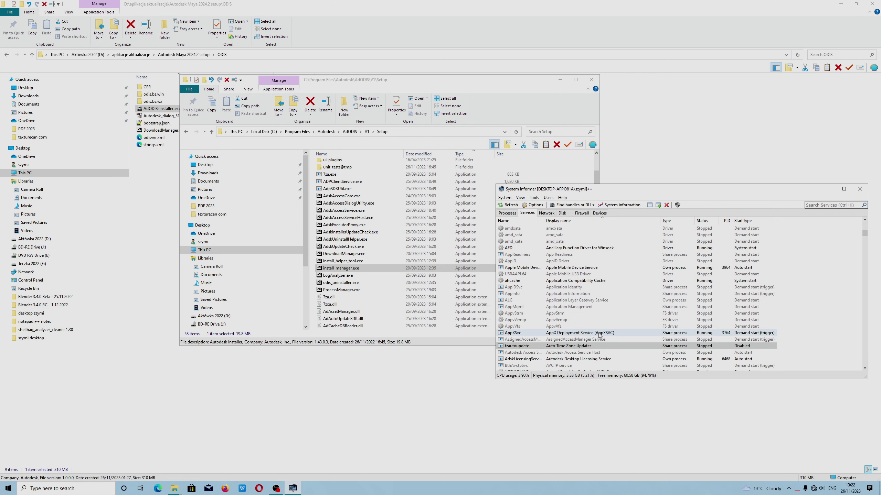
{"action": "scroll", "coordinate": [599, 335], "scroll_direction": "up", "scroll_amount": 5}
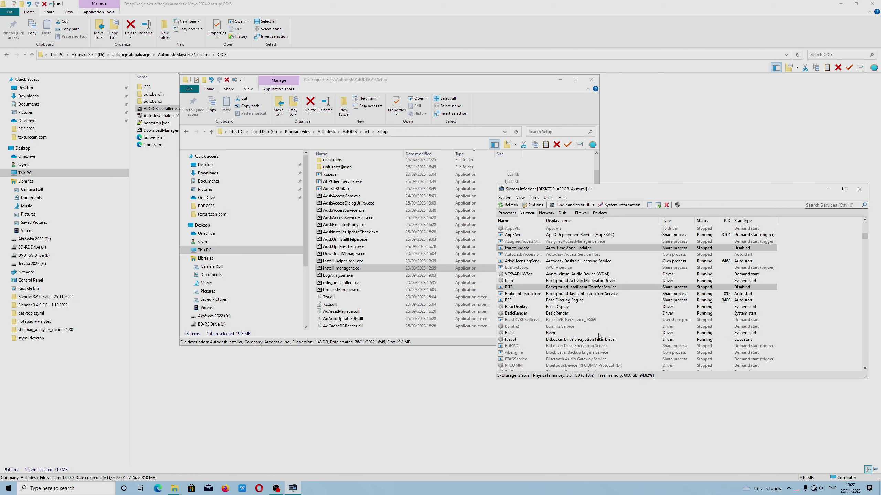
{"action": "right_click", "coordinate": [592, 255]}
{"action": "left_click", "coordinate": [594, 258]}
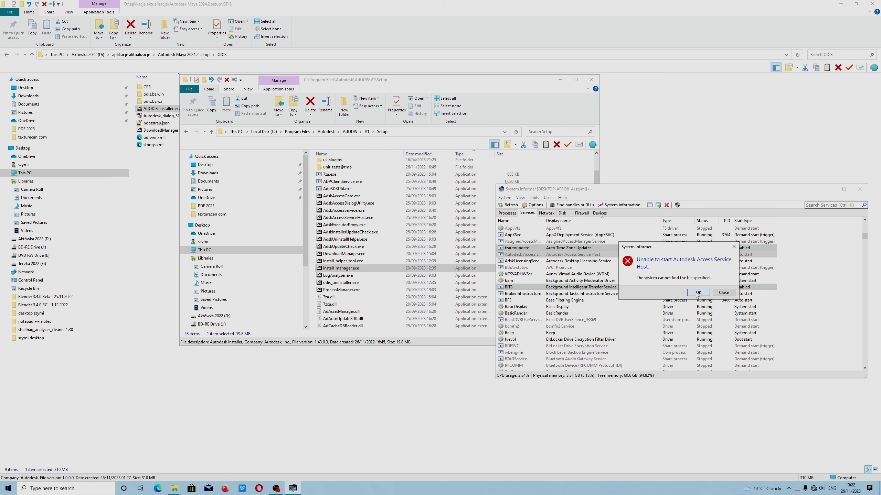
Step: Dismiss the service start error, launch Registry Editor via regedit, and minimize System Informer
{"action": "left_click", "coordinate": [715, 293]}
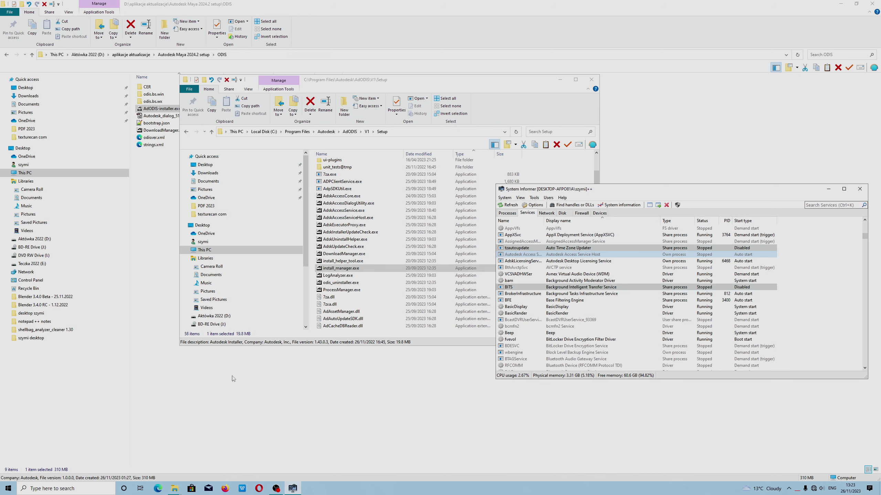
{"action": "left_click", "coordinate": [7, 488]}
{"action": "type", "text": "regedit"}
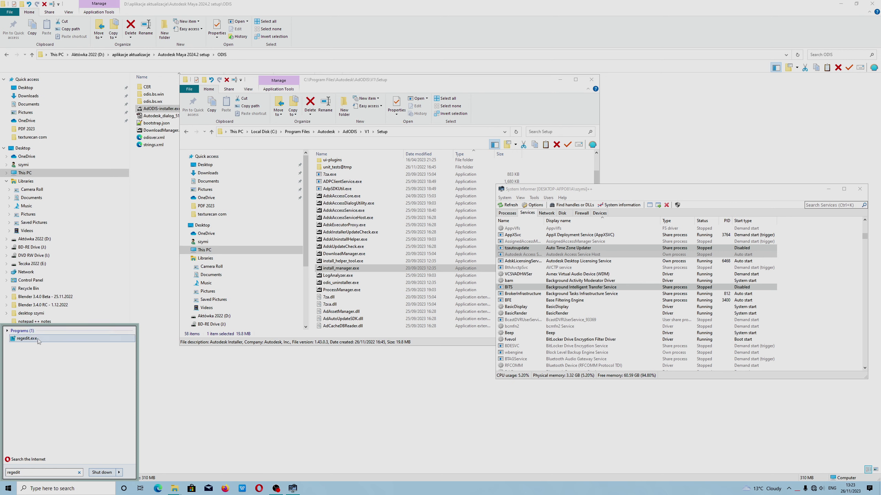
{"action": "left_click", "coordinate": [27, 338]}
{"action": "left_click", "coordinate": [828, 189]}
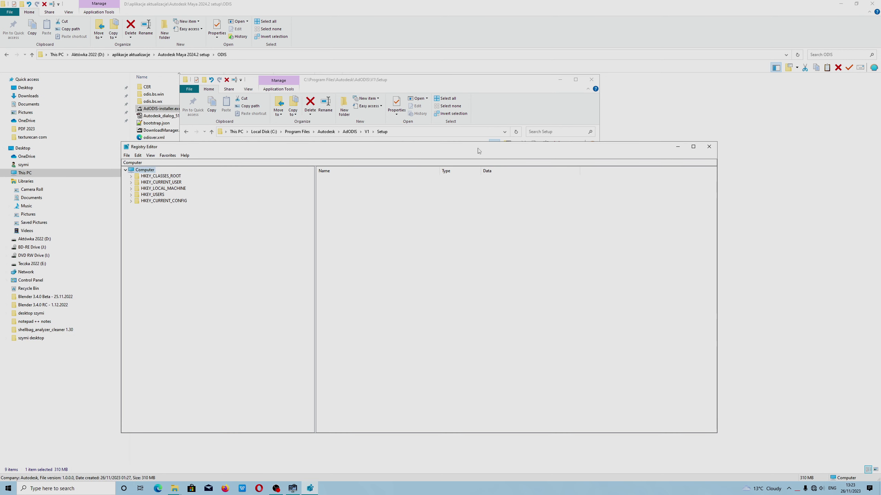
Step: Move Registry Editor to the right, select HKEY_LOCAL_MACHINE, and stretch it to nearly full height
{"action": "left_click_drag", "start_coordinate": [478, 148], "coordinate": [762, 147]}
{"action": "left_click", "coordinate": [447, 180]}
{"action": "left_click", "coordinate": [451, 187]}
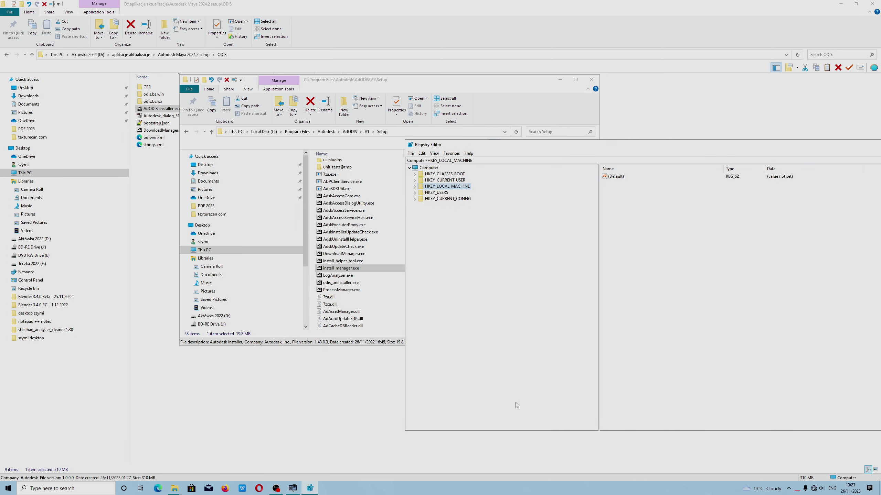
{"action": "left_click_drag", "start_coordinate": [536, 431], "coordinate": [536, 473]}
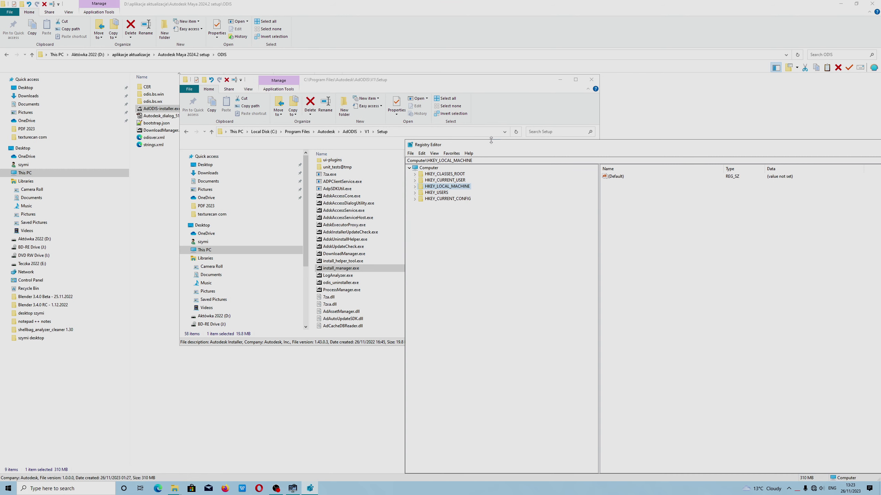
{"action": "left_click_drag", "start_coordinate": [490, 140], "coordinate": [504, 30]}
Step: Place the narrower, taller AdODIS Setup window beside it, select AdskAccessCore.exe, and expand HKEY_LOCAL_MACHINE
{"action": "left_click_drag", "start_coordinate": [357, 85], "coordinate": [200, 112]}
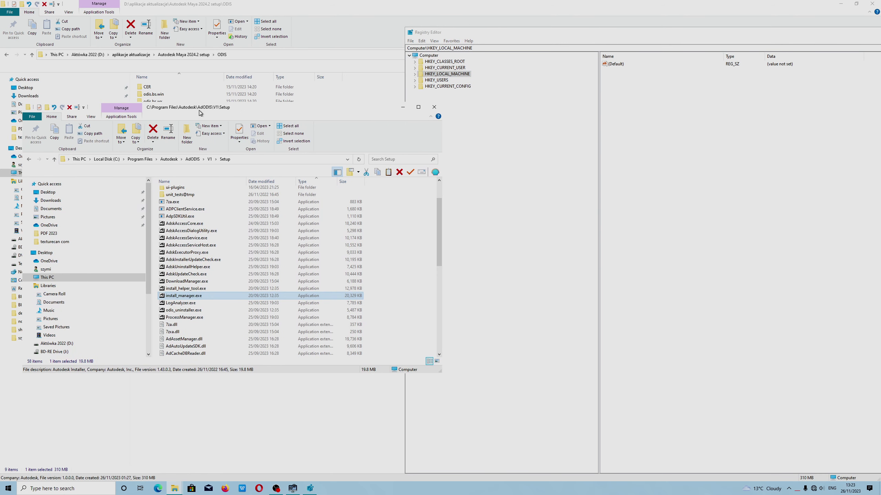
{"action": "left_click_drag", "start_coordinate": [443, 164], "coordinate": [405, 165]}
{"action": "left_click_drag", "start_coordinate": [339, 105], "coordinate": [339, 27]}
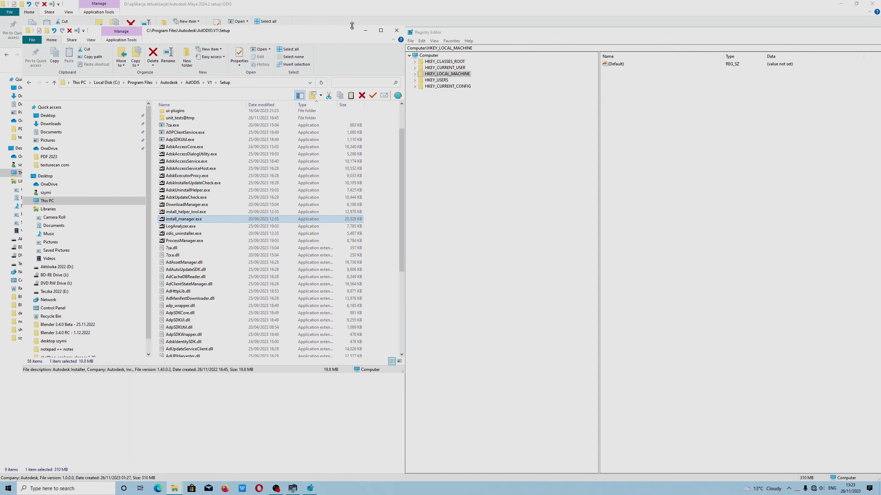
{"action": "left_click_drag", "start_coordinate": [325, 374], "coordinate": [324, 470]}
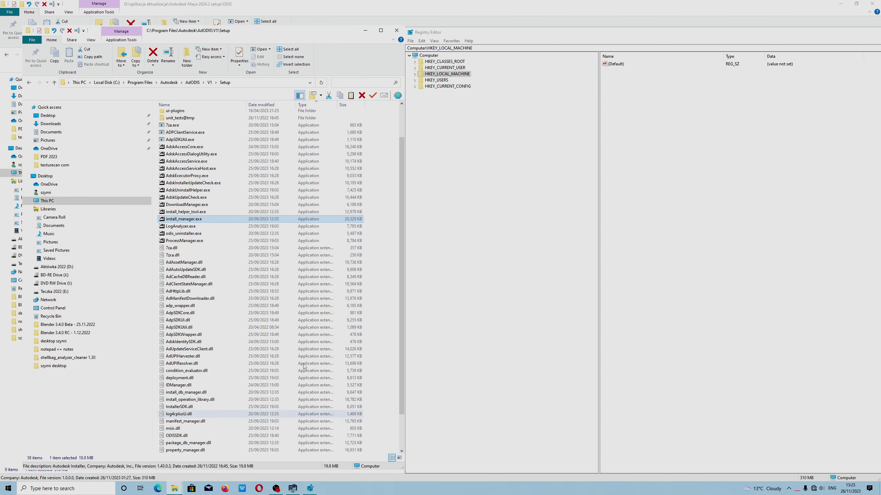
{"action": "left_click", "coordinate": [195, 148]}
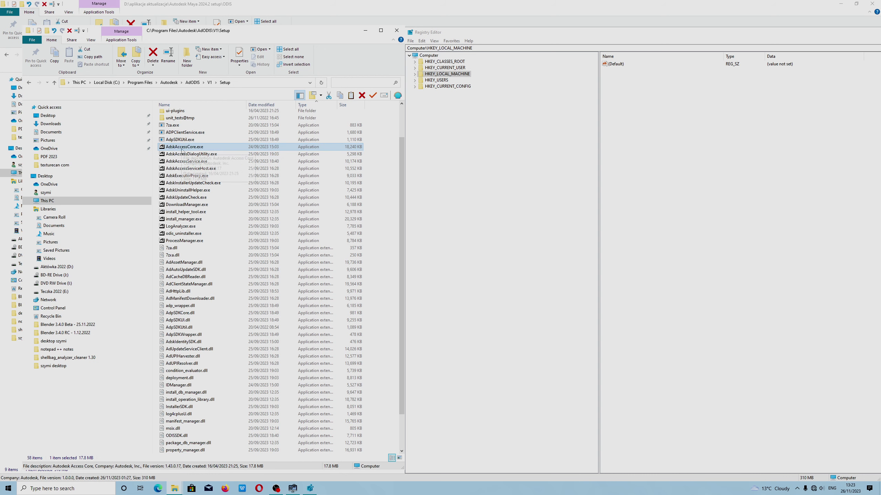
{"action": "left_click", "coordinate": [415, 74]}
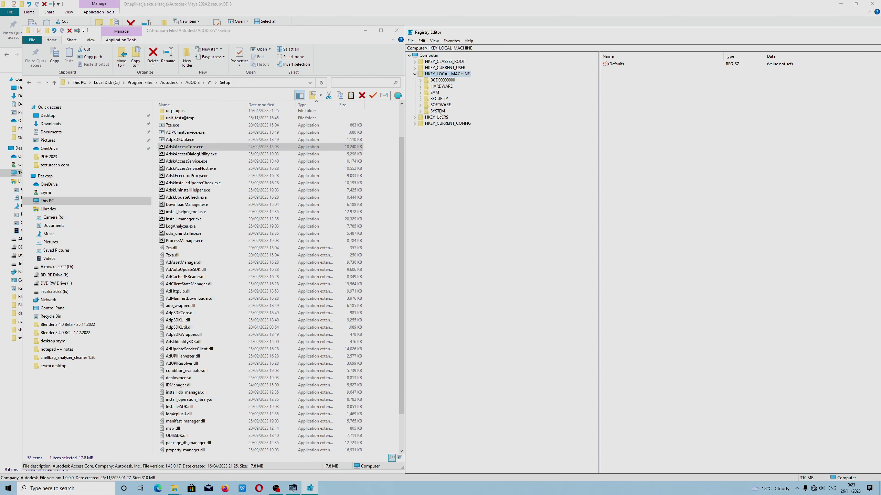
Step: Expand the SOFTWARE key and then Microsoft under HKEY_LOCAL_MACHINE
{"action": "left_click", "coordinate": [421, 105]}
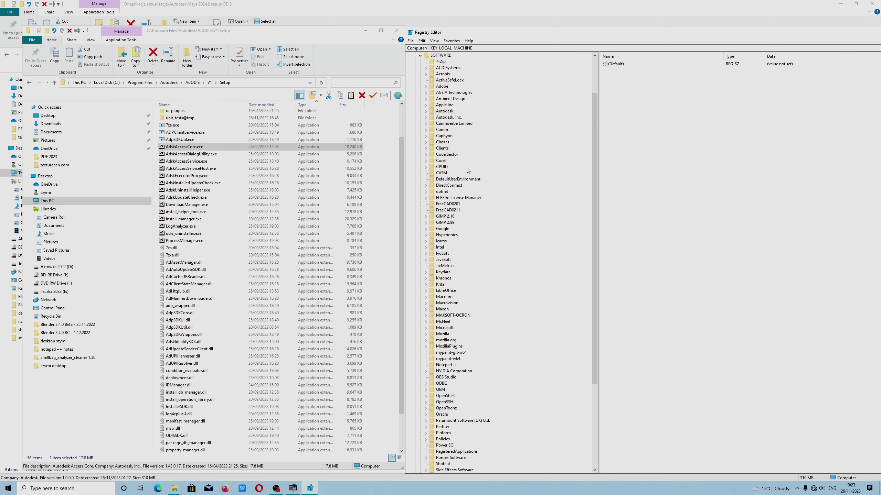
{"action": "scroll", "coordinate": [471, 177], "scroll_direction": "up", "scroll_amount": 3}
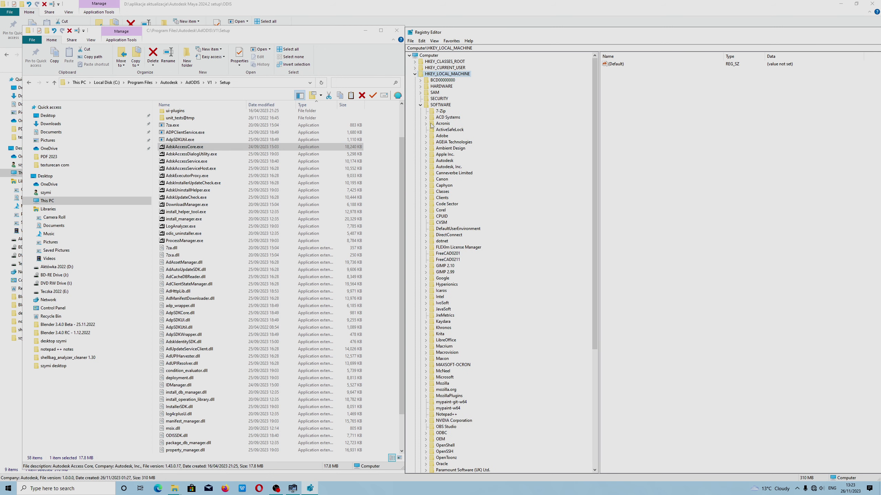
{"action": "scroll", "coordinate": [464, 182], "scroll_direction": "down", "scroll_amount": 9}
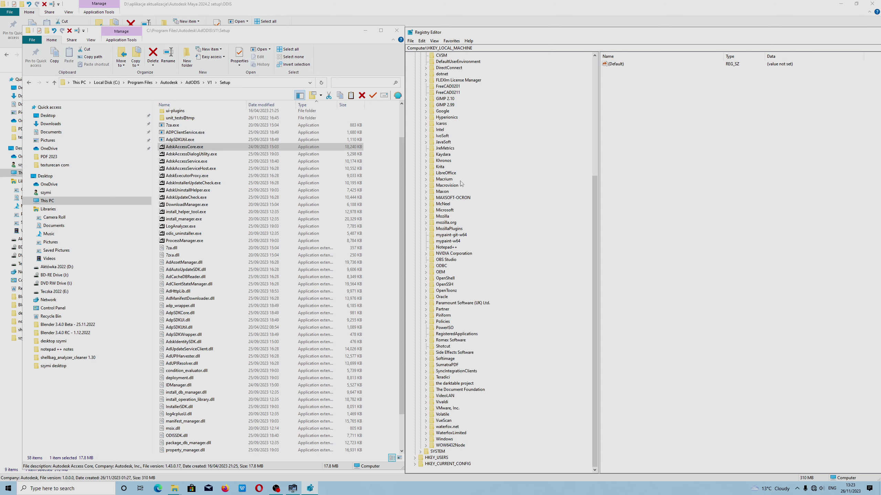
{"action": "left_click", "coordinate": [426, 211]}
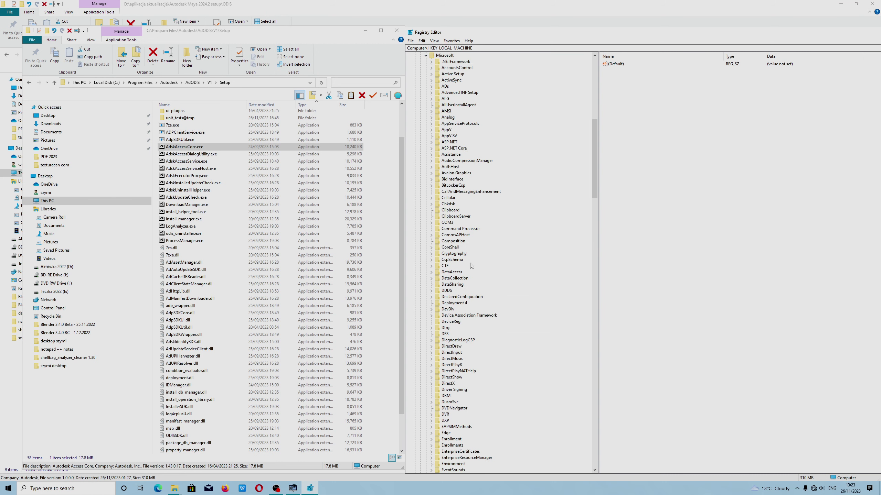
{"action": "scroll", "coordinate": [471, 267], "scroll_direction": "down", "scroll_amount": 5}
{"action": "left_click_drag", "start_coordinate": [584, 216], "coordinate": [585, 420]}
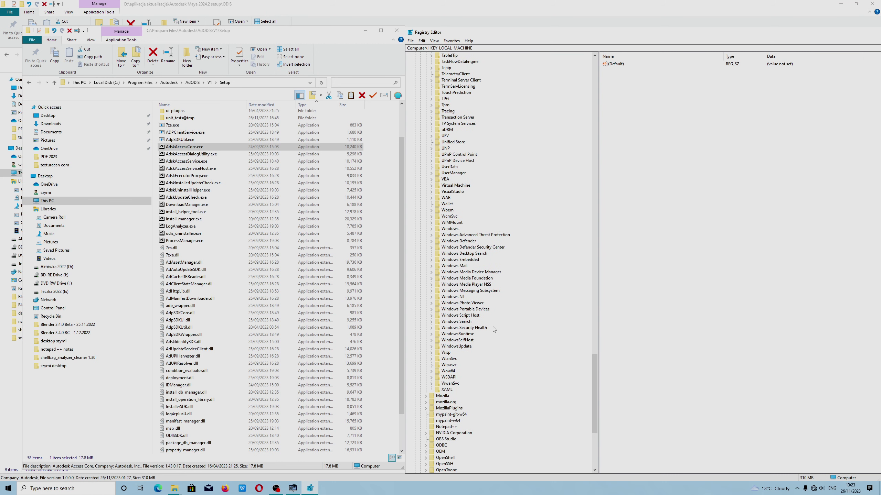
Step: Expand Windows NT > CurrentVersion and open Image File Execution Options to list its program subkeys
{"action": "left_click", "coordinate": [457, 297]}
{"action": "left_click", "coordinate": [432, 297]}
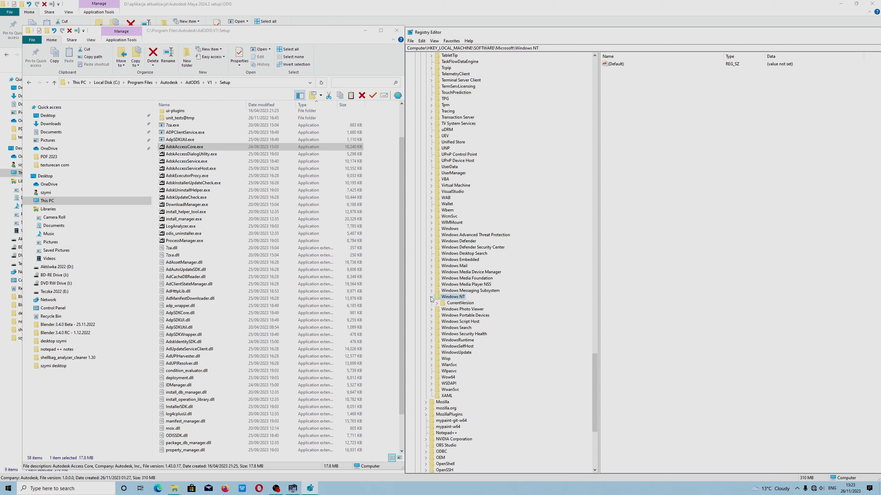
{"action": "left_click", "coordinate": [453, 304]}
{"action": "left_click", "coordinate": [438, 304]}
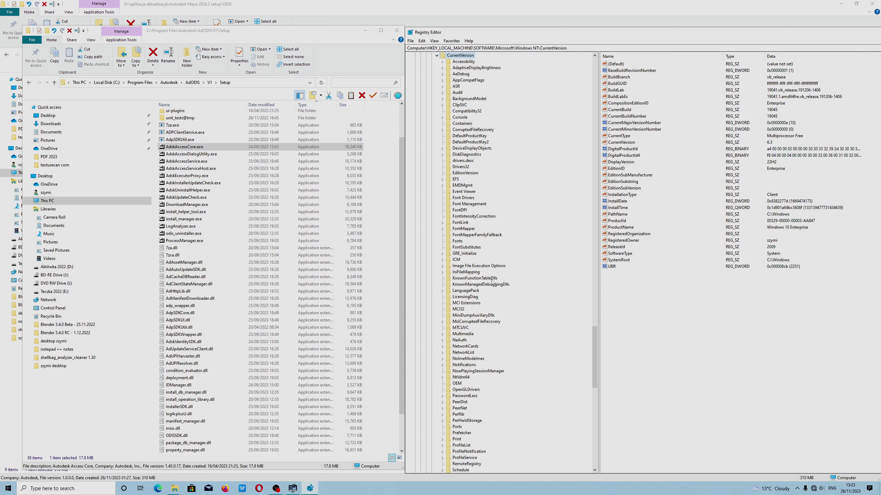
{"action": "left_click", "coordinate": [478, 268]}
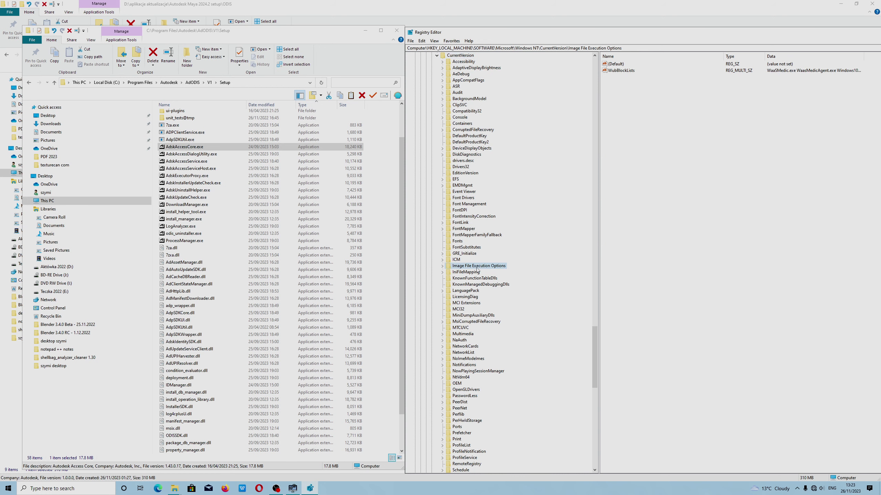
{"action": "left_click", "coordinate": [442, 267]}
{"action": "scroll", "coordinate": [456, 233], "scroll_direction": "up", "scroll_amount": 2}
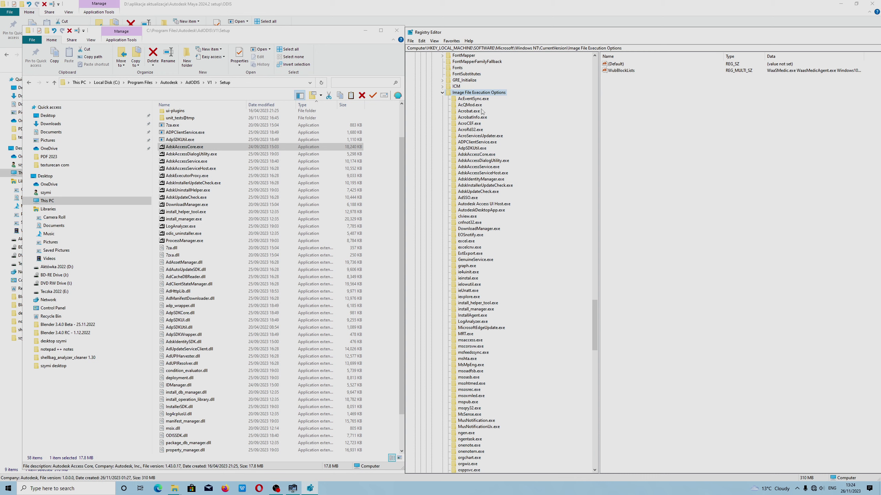
Step: Delete the Debugger values of AcEventSync.exe and AcQMod.exe
{"action": "left_click", "coordinate": [475, 100]}
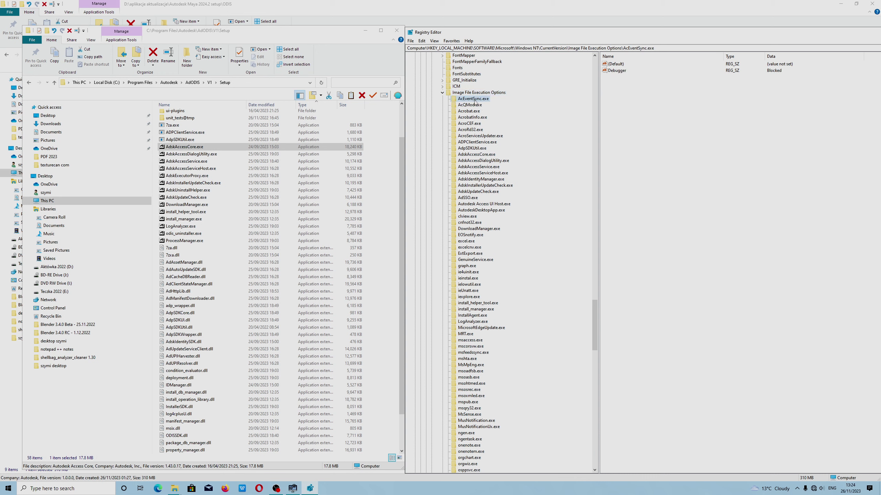
{"action": "left_click", "coordinate": [617, 71]}
{"action": "right_click", "coordinate": [614, 71]}
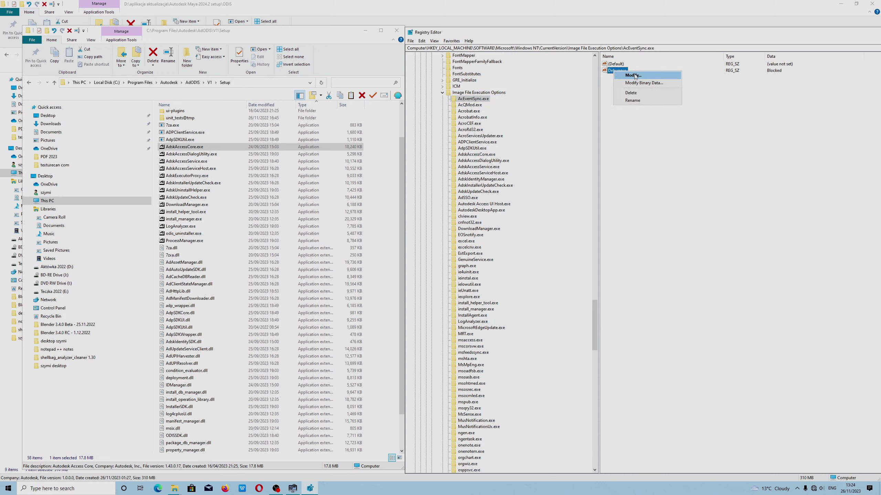
{"action": "left_click", "coordinate": [636, 92]}
{"action": "key", "text": "Return"}
{"action": "left_click", "coordinate": [480, 103]}
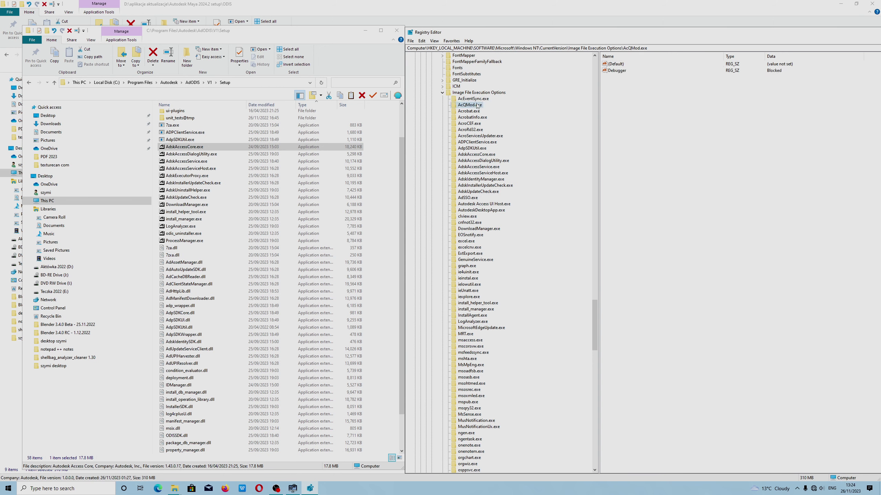
{"action": "right_click", "coordinate": [613, 72]}
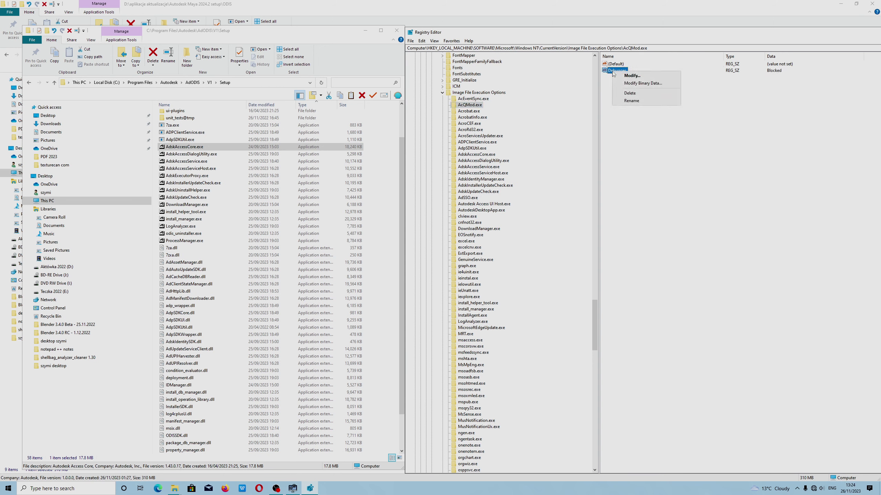
{"action": "left_click", "coordinate": [629, 93]}
{"action": "key", "text": "Return"}
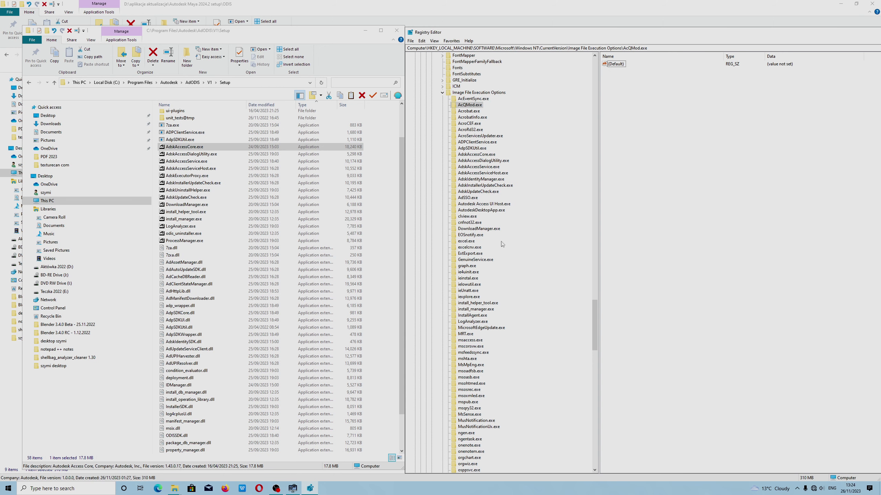
Step: Check AcroRd32.exe, then delete ADPClientService.exe's Blocked Debugger value
{"action": "left_click", "coordinate": [472, 129]}
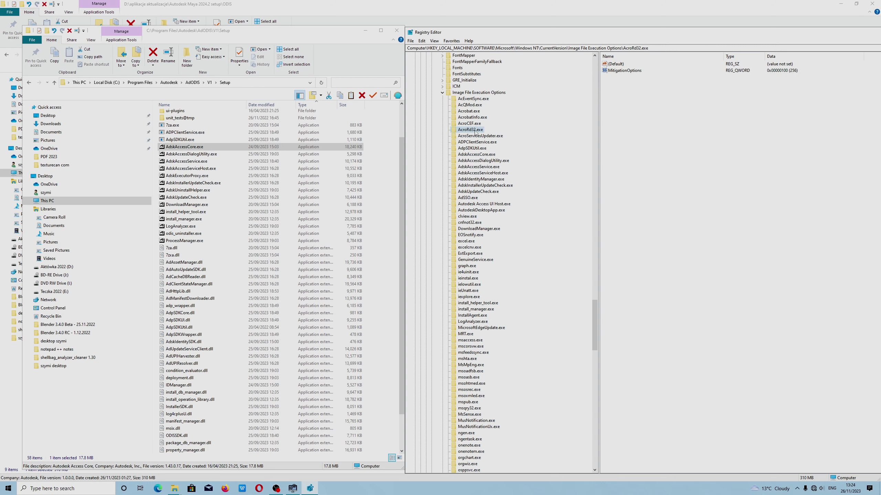
{"action": "left_click", "coordinate": [477, 142]}
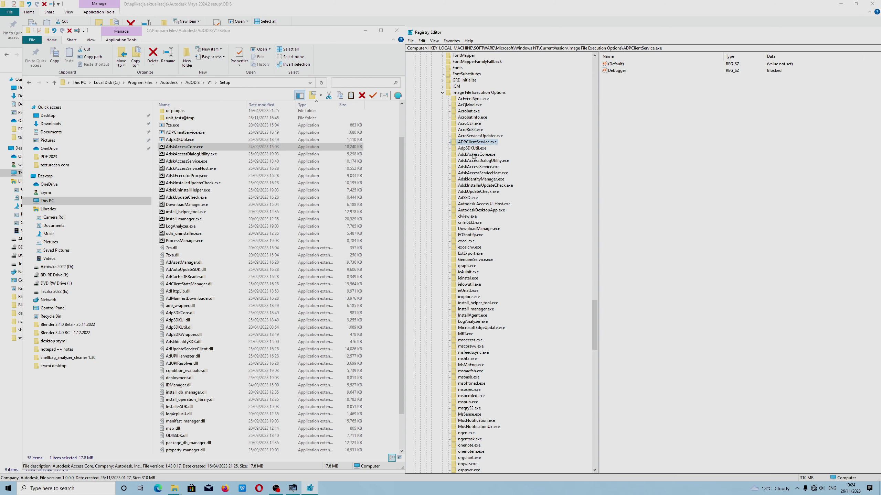
{"action": "left_click", "coordinate": [614, 71]}
{"action": "right_click", "coordinate": [614, 72]}
{"action": "left_click", "coordinate": [624, 92]}
{"action": "left_click", "coordinate": [494, 245]}
Step: Delete AdpSDKUtil.exe's Debugger value and start deleting AdskAccessCore.exe's Debugger value
{"action": "left_click", "coordinate": [472, 148]}
{"action": "right_click", "coordinate": [614, 71]}
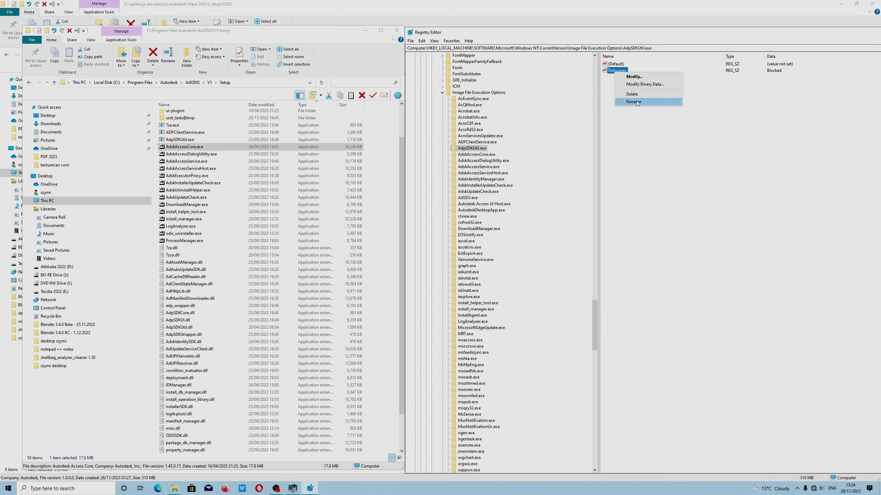
{"action": "left_click", "coordinate": [631, 94]}
{"action": "left_click", "coordinate": [494, 245]}
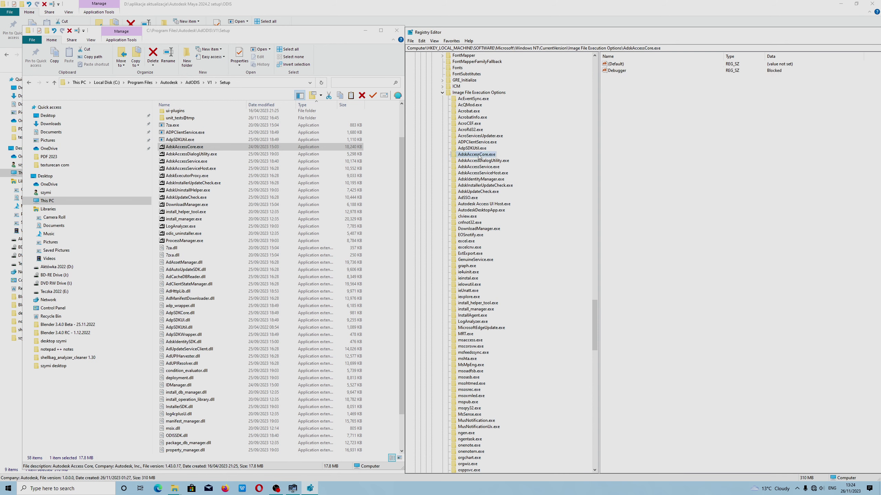
{"action": "right_click", "coordinate": [615, 71]}
{"action": "left_click", "coordinate": [631, 93]}
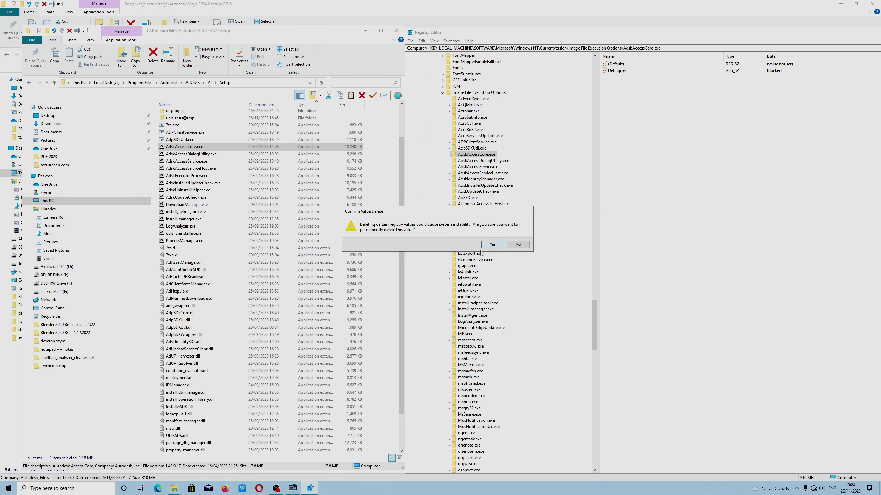
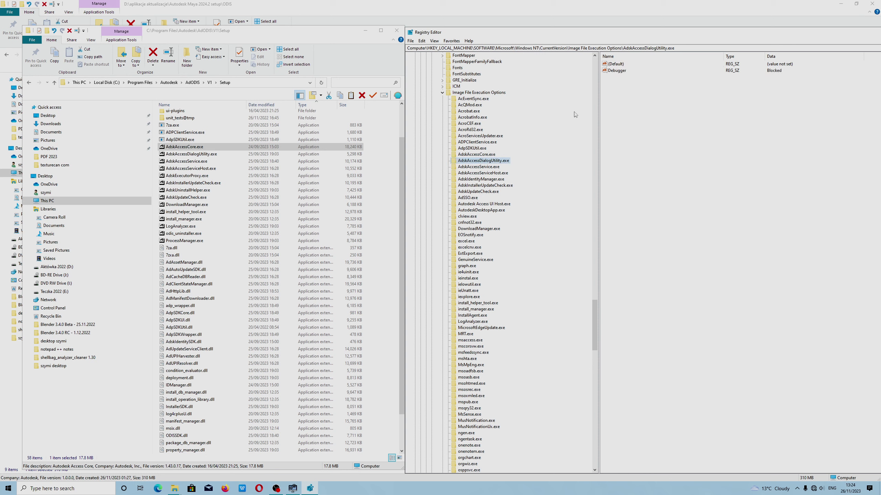
{"action": "right_click", "coordinate": [613, 71]}
{"action": "left_click", "coordinate": [631, 93]}
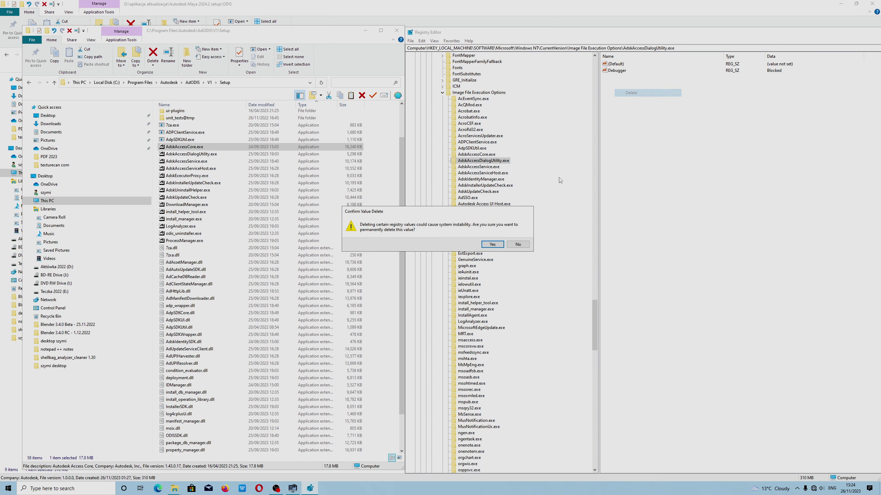
{"action": "left_click", "coordinate": [493, 243]}
{"action": "left_click", "coordinate": [478, 167]}
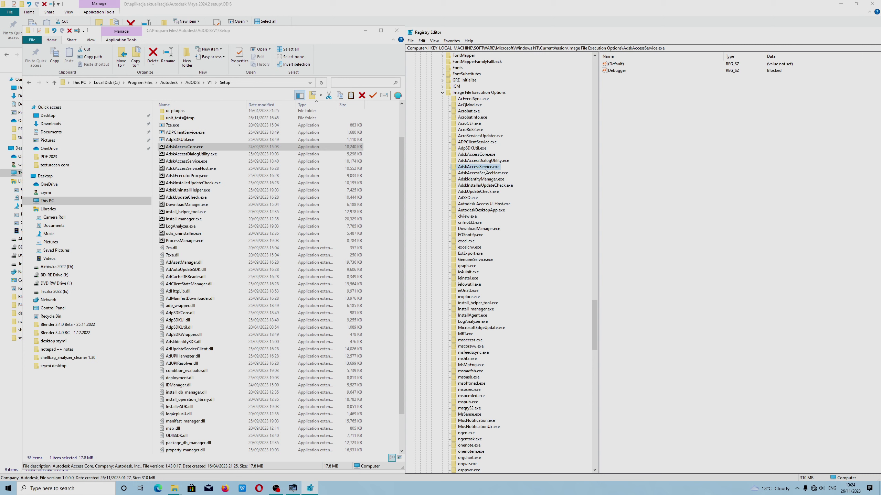
{"action": "right_click", "coordinate": [616, 72]}
{"action": "left_click", "coordinate": [633, 94]}
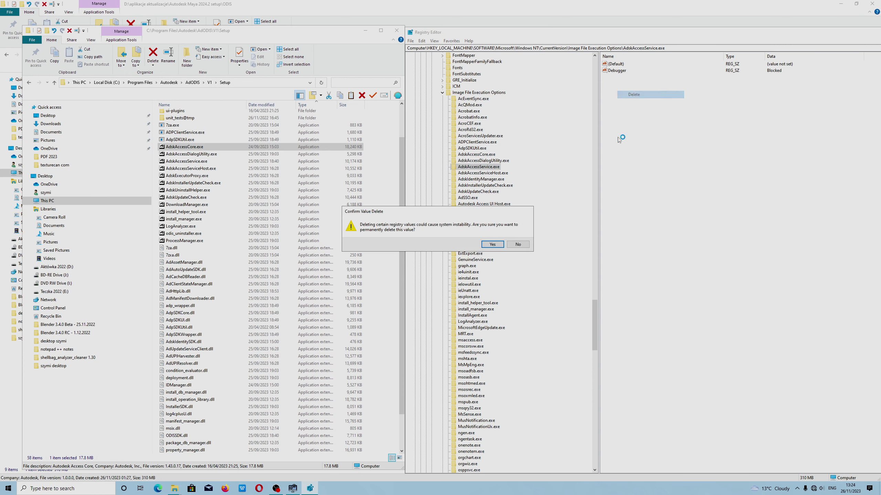
{"action": "left_click", "coordinate": [493, 245]}
{"action": "left_click", "coordinate": [483, 173]}
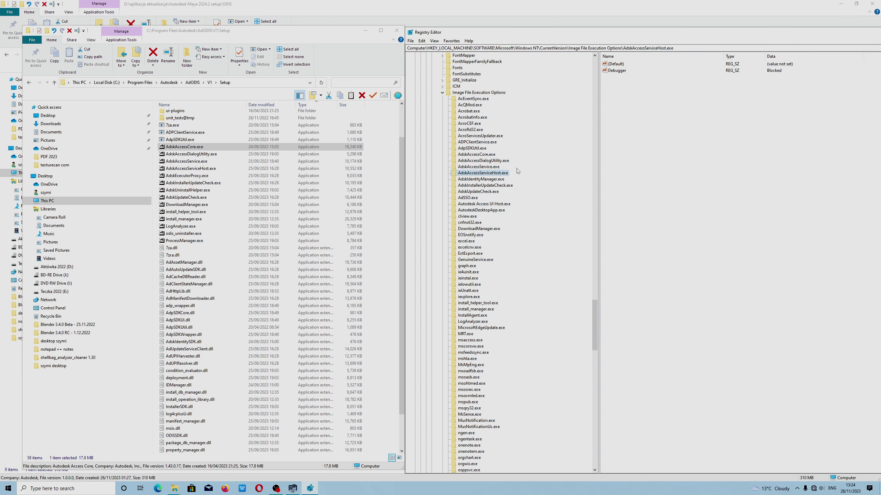
{"action": "right_click", "coordinate": [616, 71]}
{"action": "left_click", "coordinate": [629, 93]}
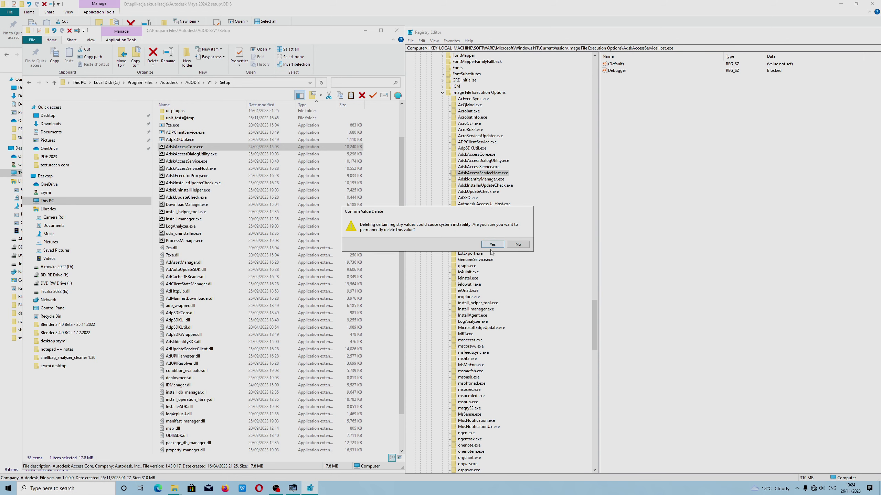
{"action": "left_click", "coordinate": [492, 245]}
{"action": "left_click", "coordinate": [482, 179]}
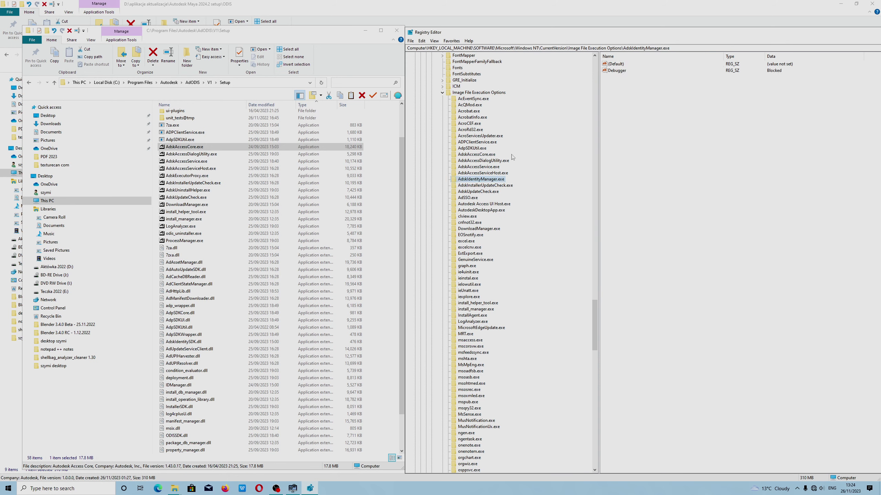
{"action": "right_click", "coordinate": [616, 71]}
{"action": "left_click", "coordinate": [632, 94]}
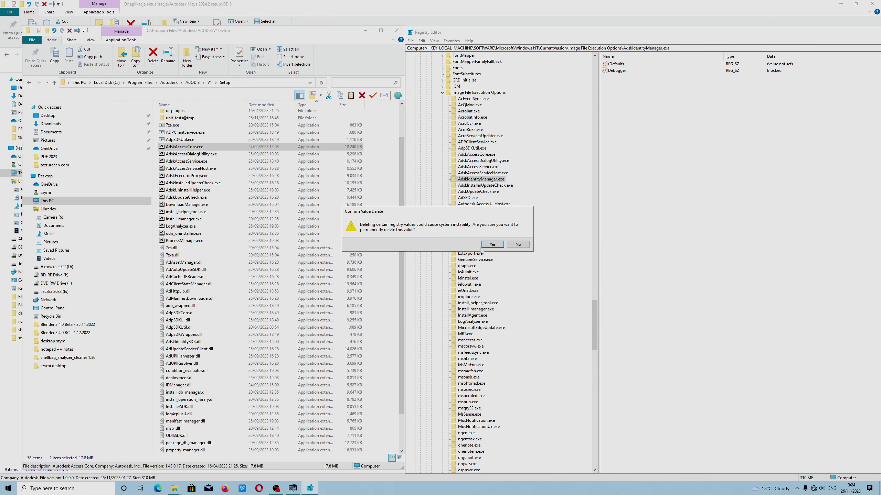
{"action": "left_click", "coordinate": [487, 245]}
{"action": "left_click", "coordinate": [485, 185]}
{"action": "right_click", "coordinate": [614, 71]}
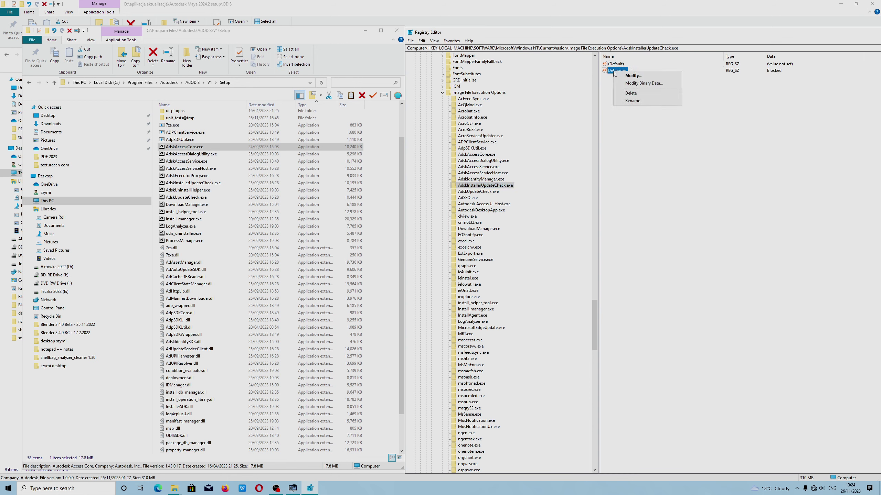
{"action": "left_click", "coordinate": [631, 93]}
{"action": "left_click", "coordinate": [491, 247]}
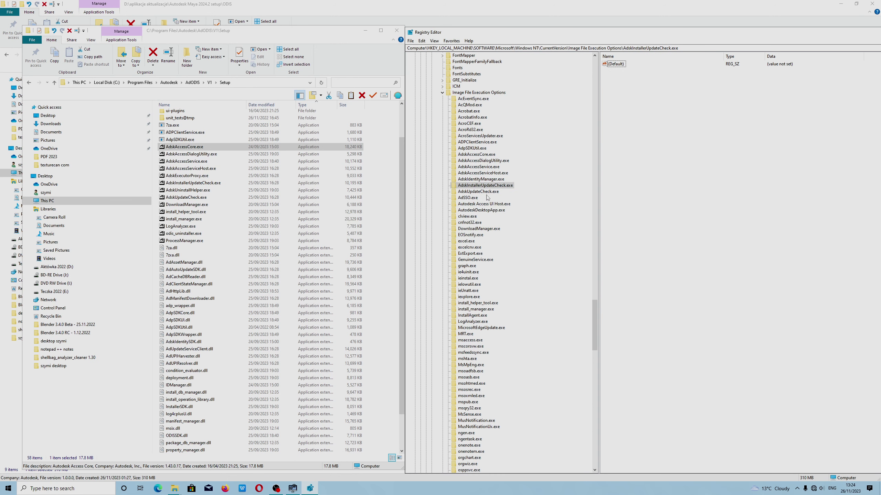
{"action": "left_click", "coordinate": [487, 192]}
{"action": "right_click", "coordinate": [612, 72]}
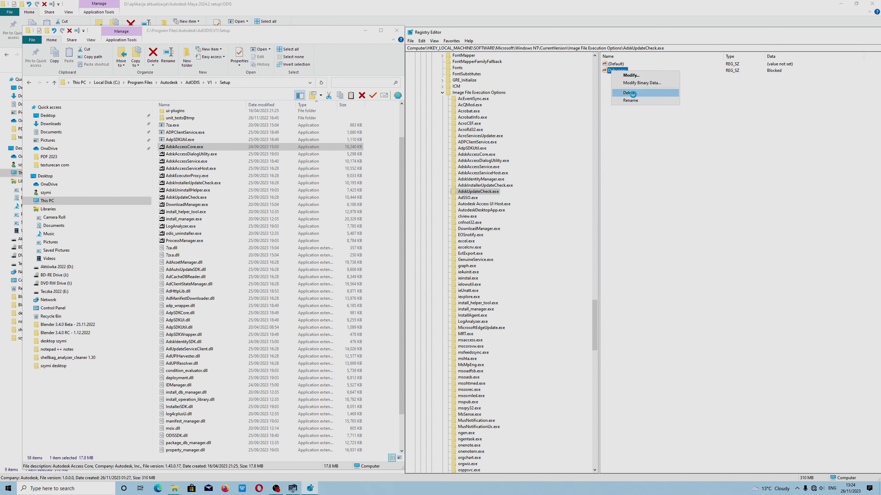
{"action": "left_click", "coordinate": [631, 93]}
{"action": "left_click", "coordinate": [491, 246]}
{"action": "left_click", "coordinate": [468, 197]}
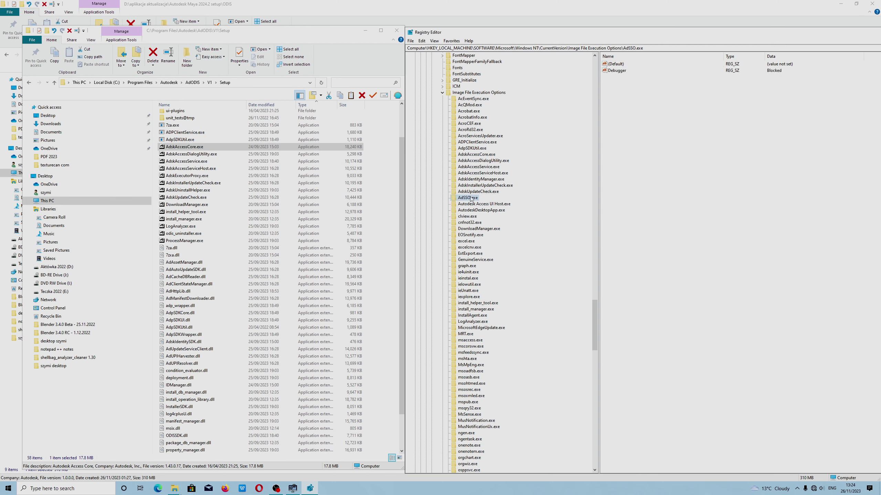
{"action": "right_click", "coordinate": [619, 71]}
{"action": "left_click", "coordinate": [636, 94]}
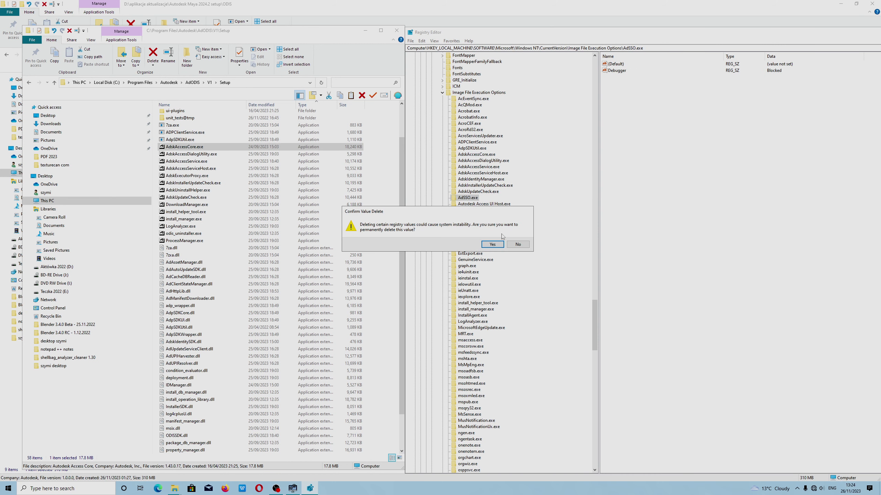
{"action": "left_click", "coordinate": [492, 246]}
{"action": "left_click", "coordinate": [483, 204]}
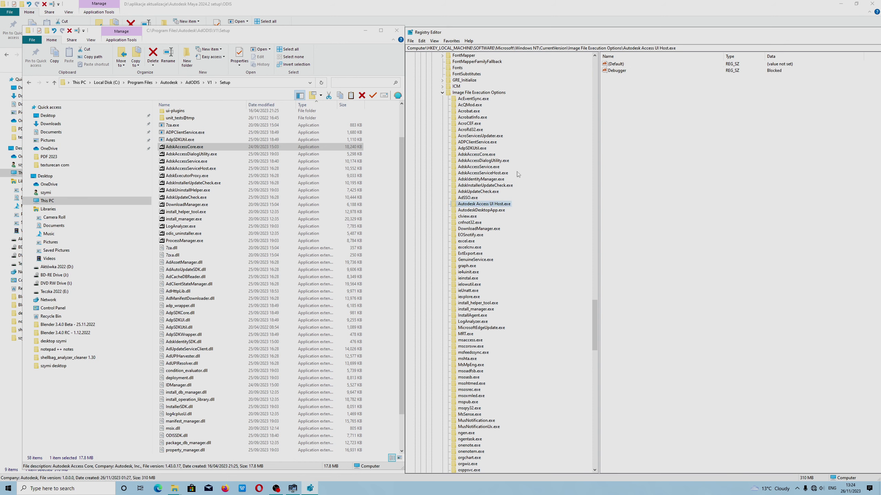
{"action": "right_click", "coordinate": [617, 71]}
{"action": "left_click", "coordinate": [636, 95]}
{"action": "left_click", "coordinate": [492, 244]}
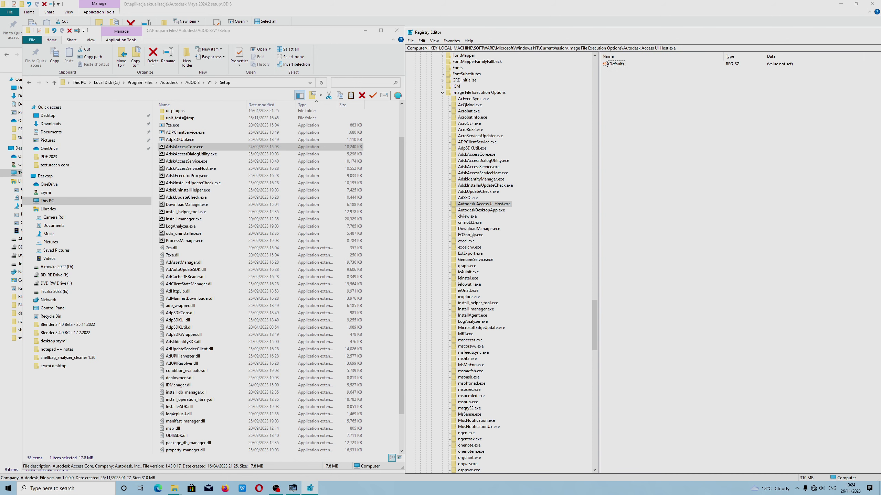
{"action": "left_click", "coordinate": [477, 211]}
{"action": "right_click", "coordinate": [628, 71]}
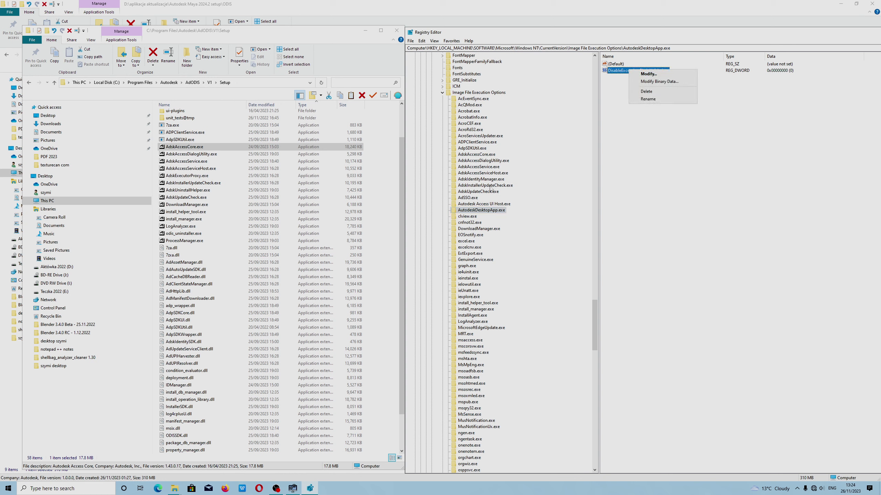
{"action": "left_click", "coordinate": [479, 214]}
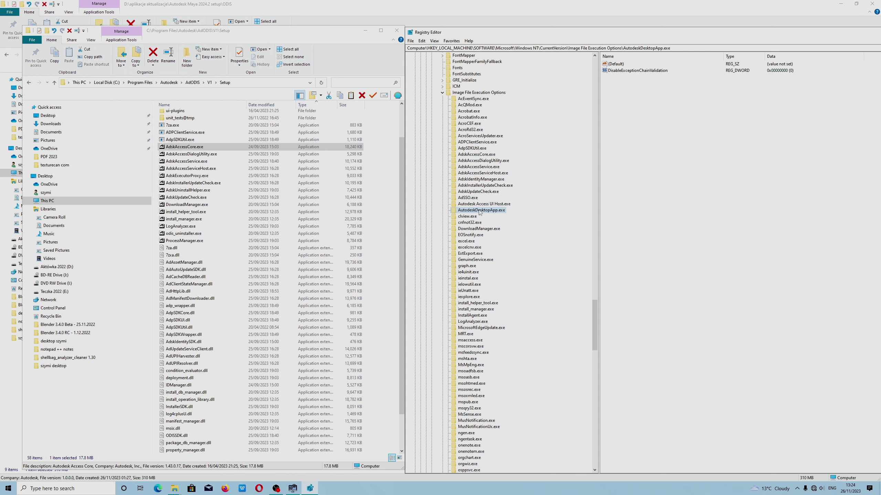
{"action": "left_click", "coordinate": [490, 229]}
{"action": "right_click", "coordinate": [618, 72]}
{"action": "left_click", "coordinate": [629, 91]}
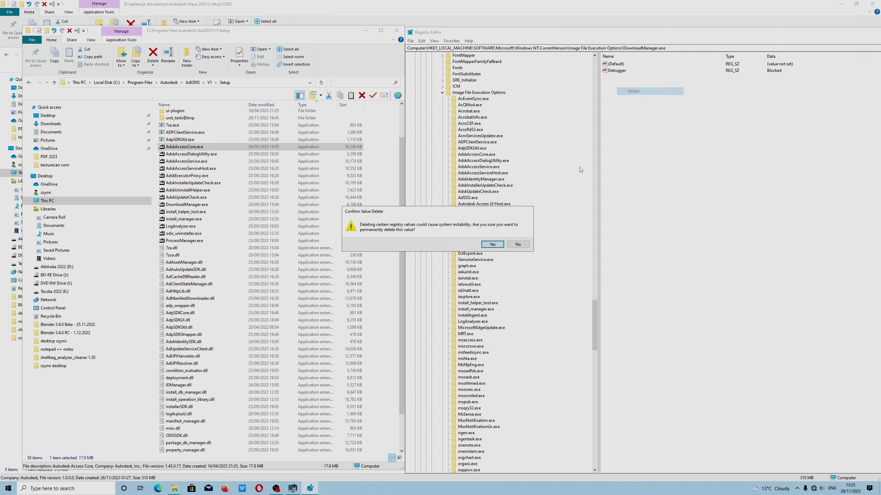
{"action": "left_click", "coordinate": [490, 247]}
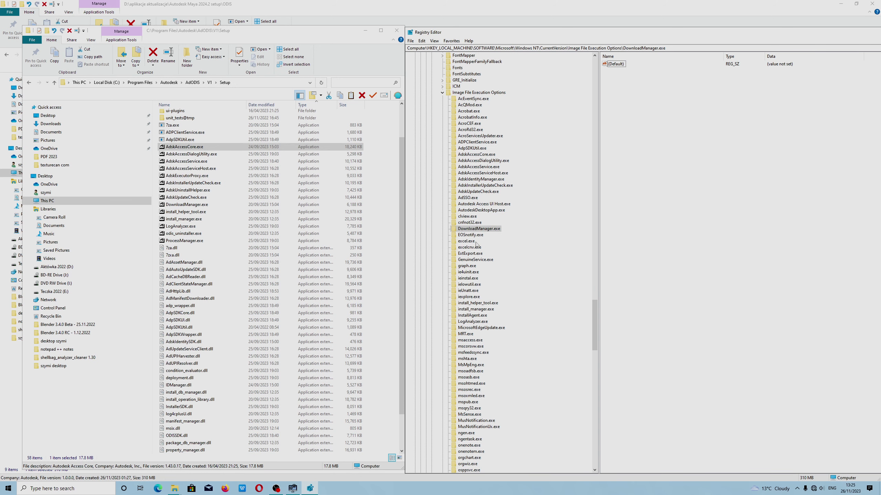
{"action": "left_click", "coordinate": [472, 236]}
{"action": "right_click", "coordinate": [618, 71]}
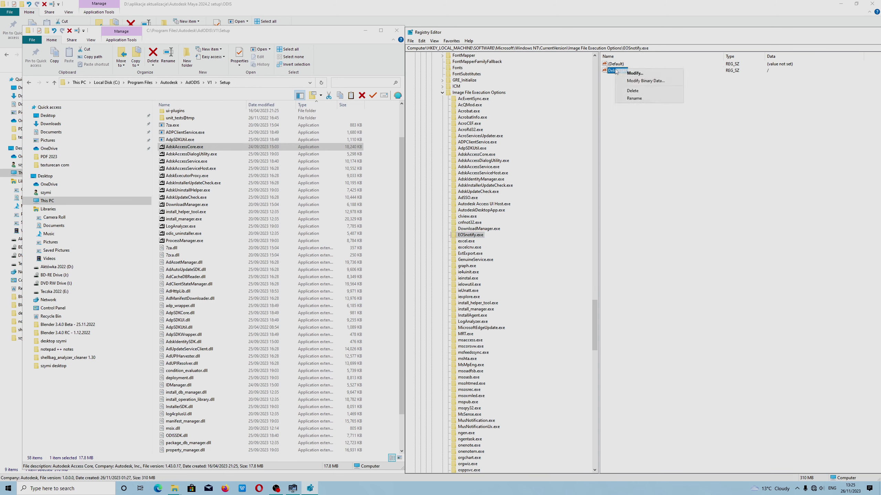
{"action": "left_click", "coordinate": [632, 91]}
{"action": "left_click", "coordinate": [490, 245]}
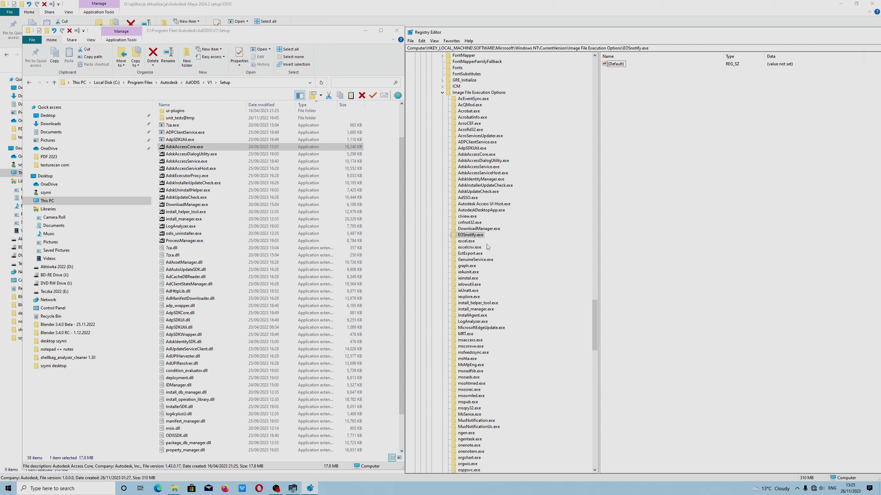
{"action": "left_click", "coordinate": [468, 242]}
{"action": "left_click", "coordinate": [469, 247]}
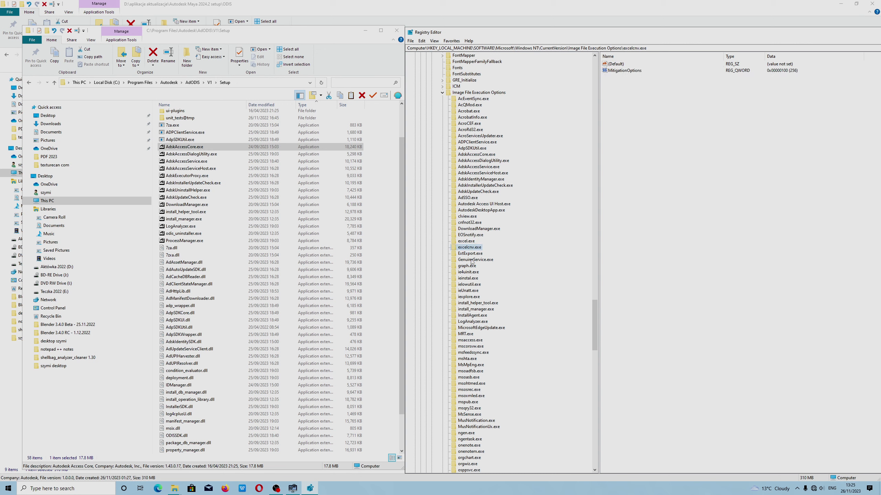
{"action": "left_click", "coordinate": [472, 260]}
{"action": "right_click", "coordinate": [624, 72]}
{"action": "left_click", "coordinate": [642, 95]}
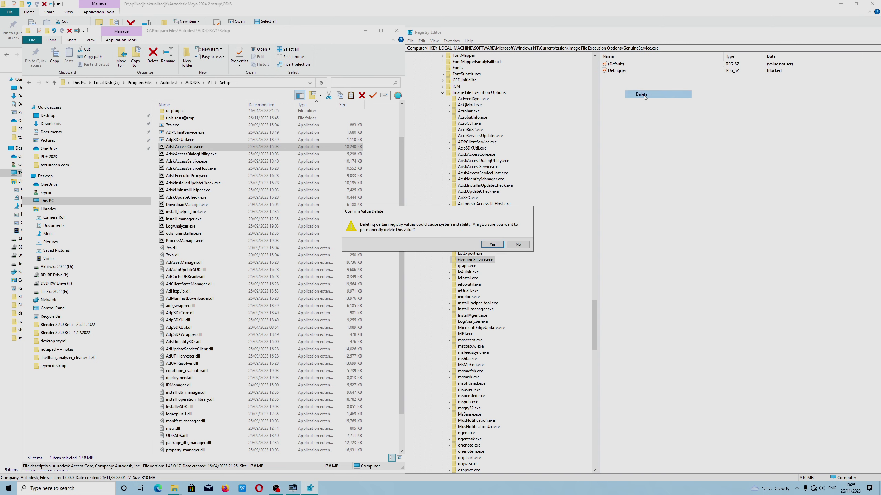
{"action": "left_click", "coordinate": [493, 245]}
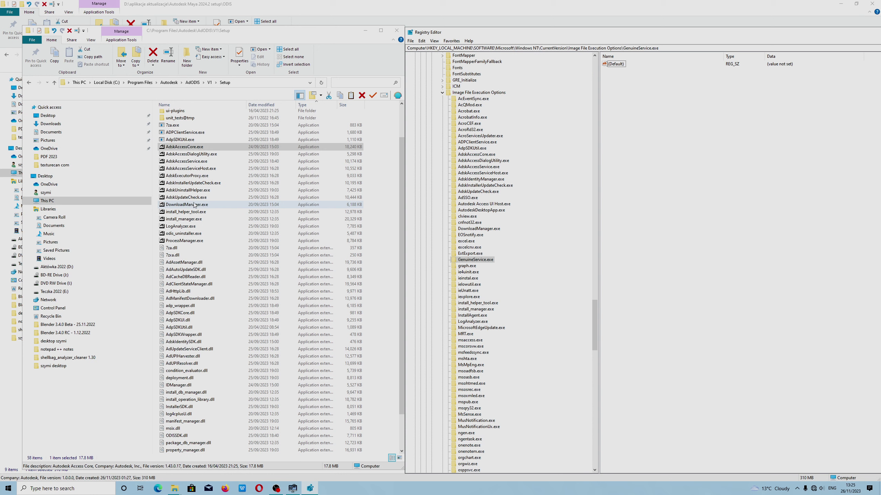
{"action": "left_click", "coordinate": [480, 303]}
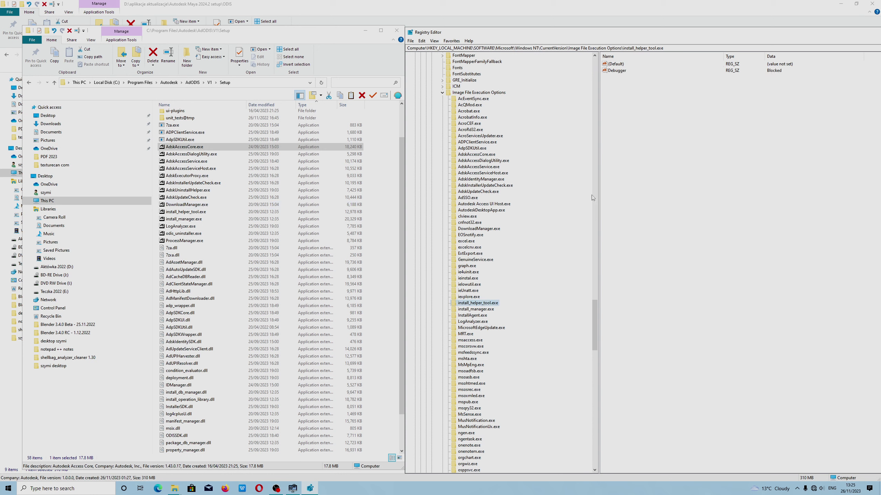
{"action": "right_click", "coordinate": [616, 70]}
{"action": "left_click", "coordinate": [626, 93]}
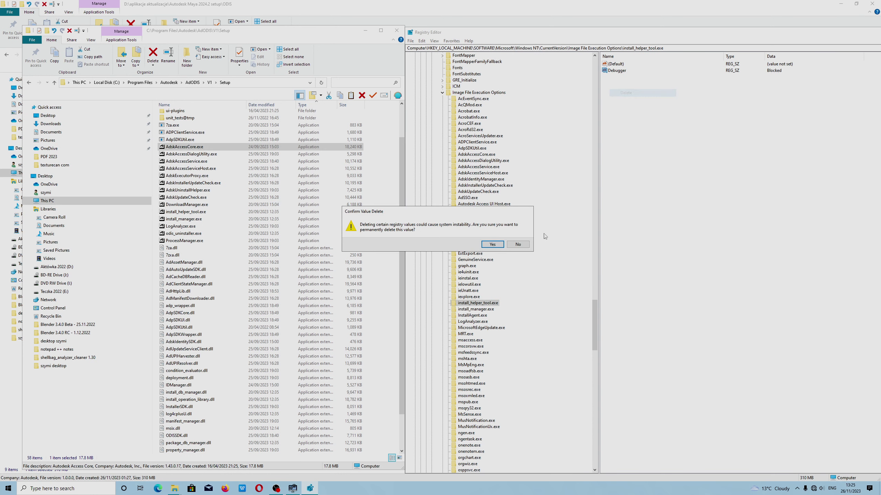
{"action": "left_click", "coordinate": [492, 244]}
{"action": "left_click", "coordinate": [476, 309]}
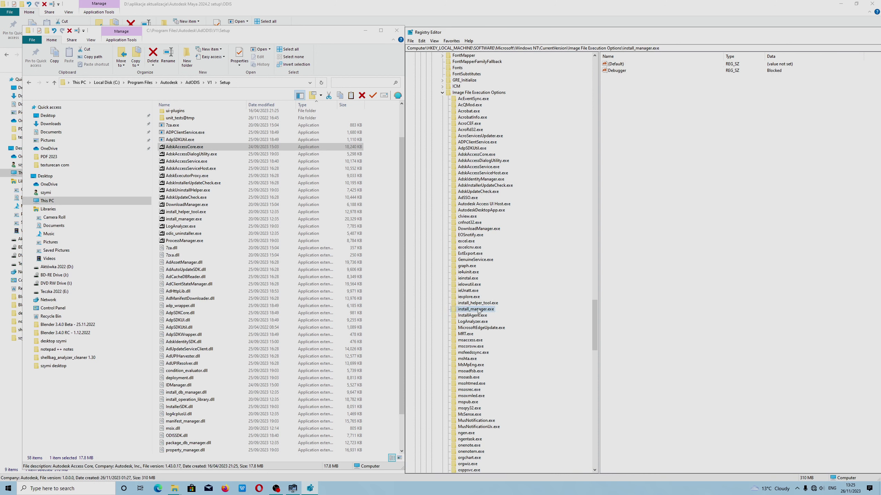
{"action": "right_click", "coordinate": [616, 71]}
{"action": "left_click", "coordinate": [626, 92]}
{"action": "left_click", "coordinate": [492, 247]}
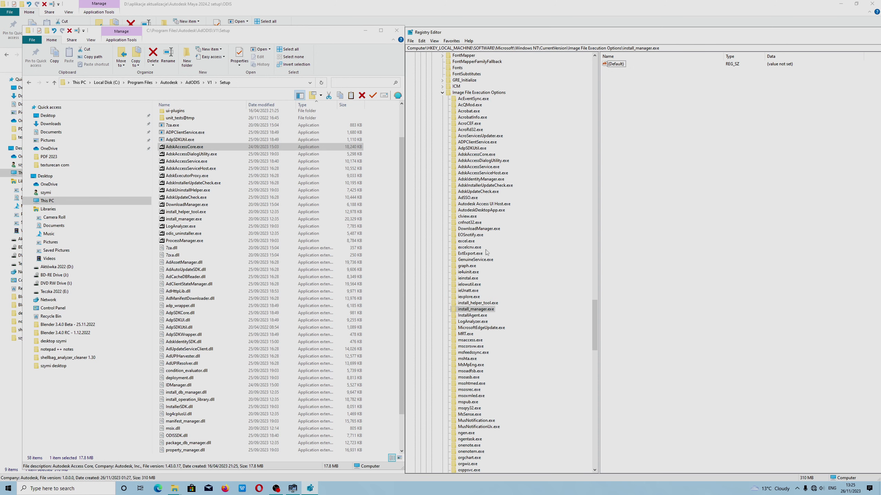
{"action": "left_click", "coordinate": [475, 316]}
{"action": "right_click", "coordinate": [613, 71]}
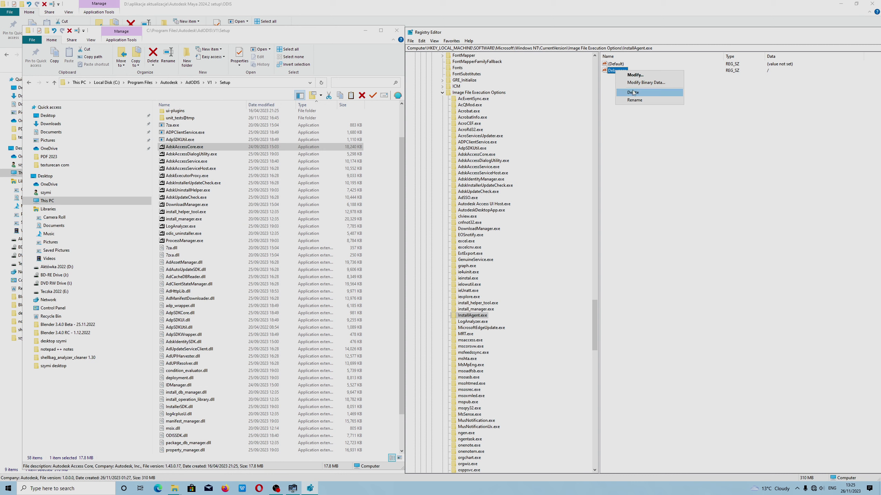
{"action": "left_click", "coordinate": [633, 92]}
{"action": "left_click", "coordinate": [492, 247]}
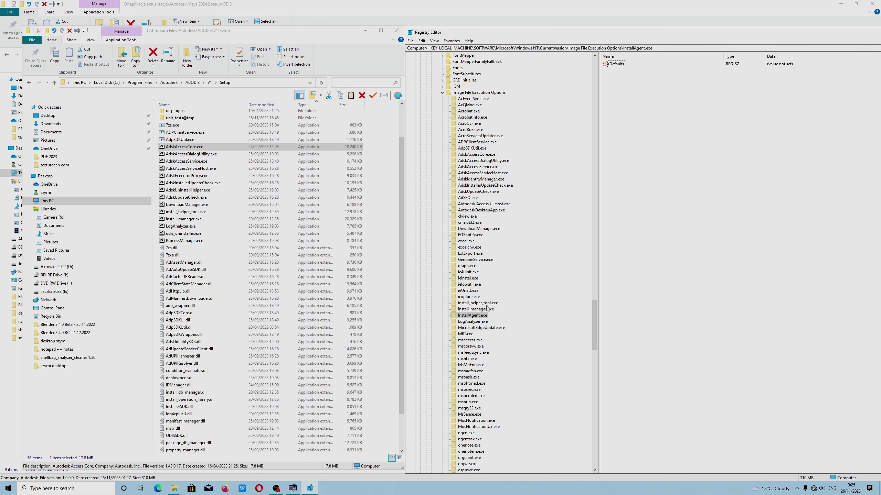
{"action": "left_click", "coordinate": [475, 322]}
{"action": "right_click", "coordinate": [616, 71]}
{"action": "left_click", "coordinate": [632, 93]}
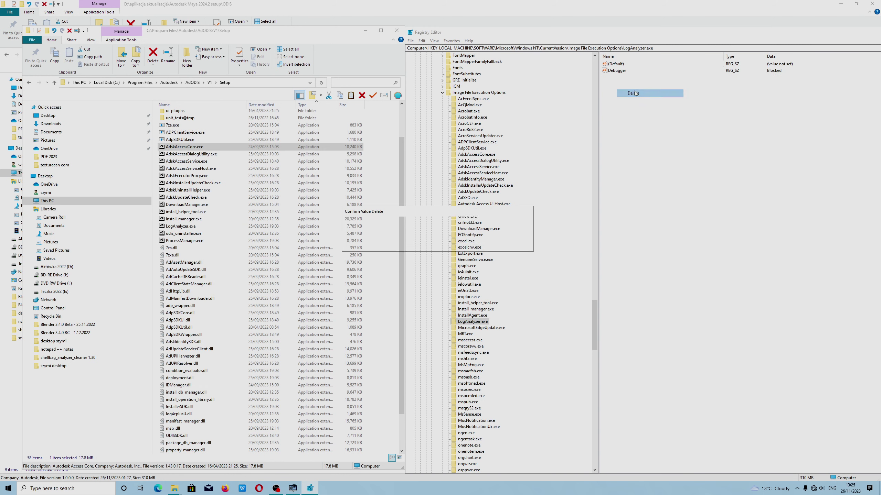
{"action": "left_click", "coordinate": [492, 246]}
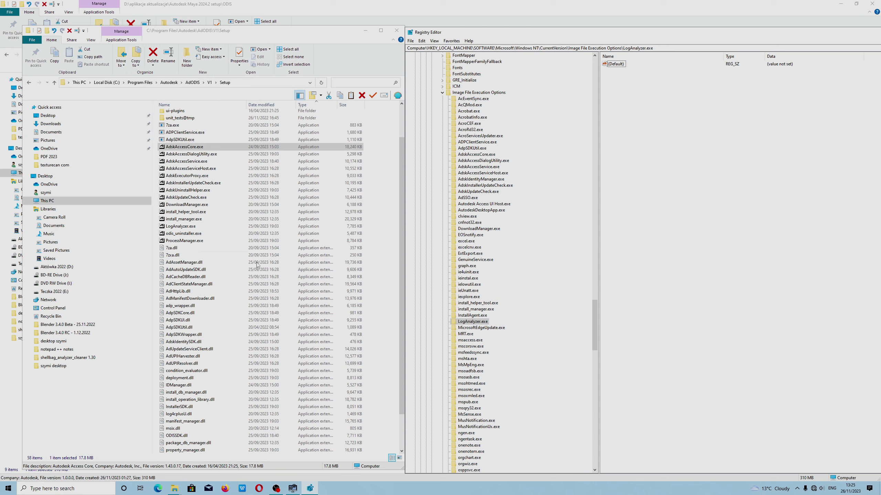
{"action": "scroll", "coordinate": [484, 435], "scroll_direction": "down", "scroll_amount": 1}
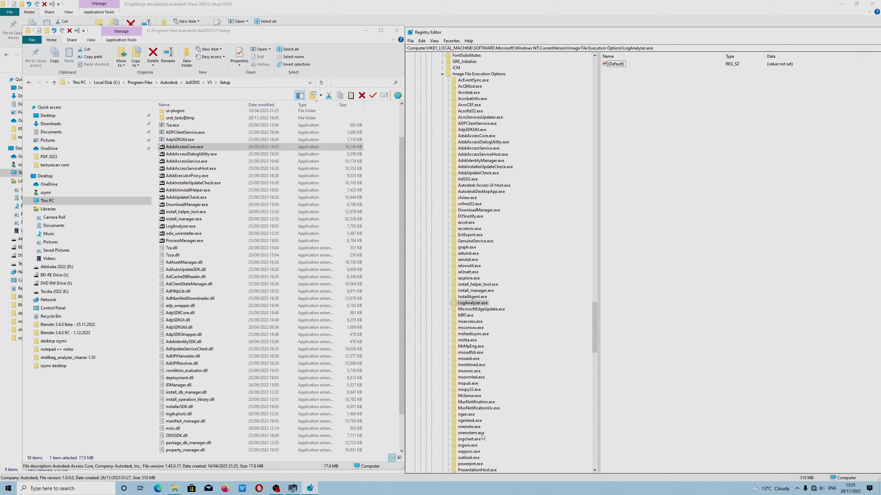
{"action": "scroll", "coordinate": [483, 436], "scroll_direction": "down", "scroll_amount": 3}
{"action": "left_click", "coordinate": [475, 433]}
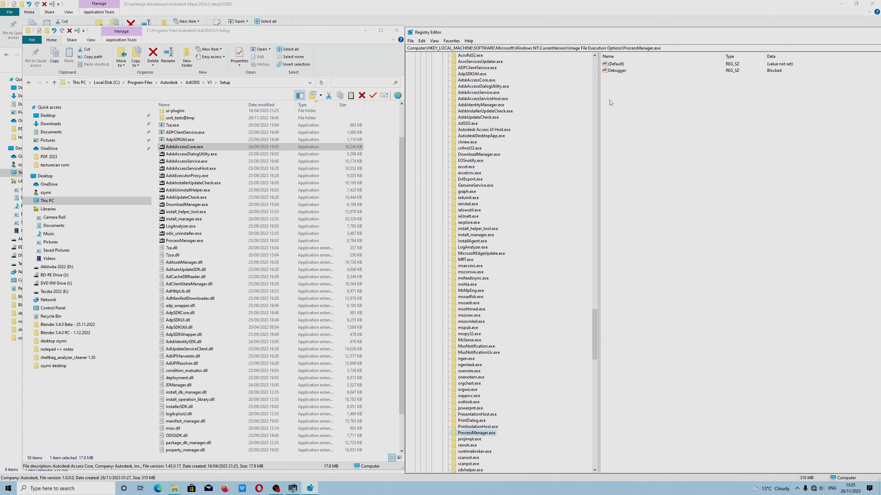
{"action": "right_click", "coordinate": [616, 71]}
{"action": "left_click", "coordinate": [624, 89]}
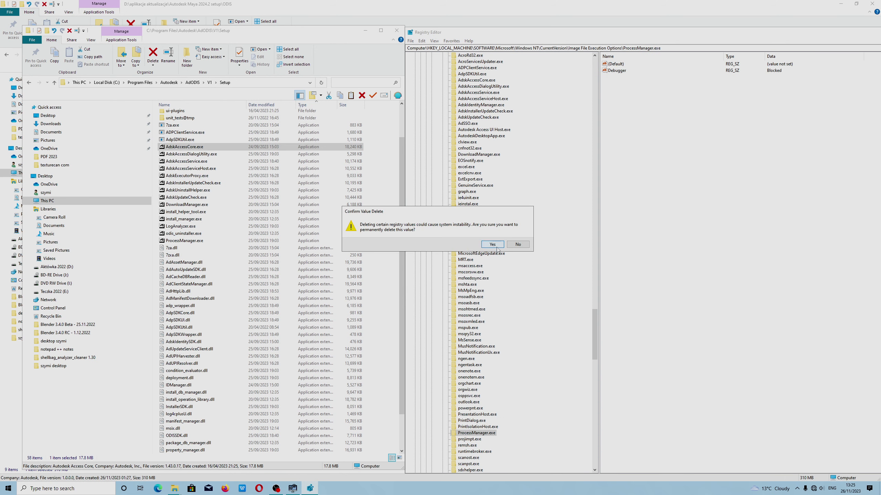
{"action": "left_click", "coordinate": [493, 244]}
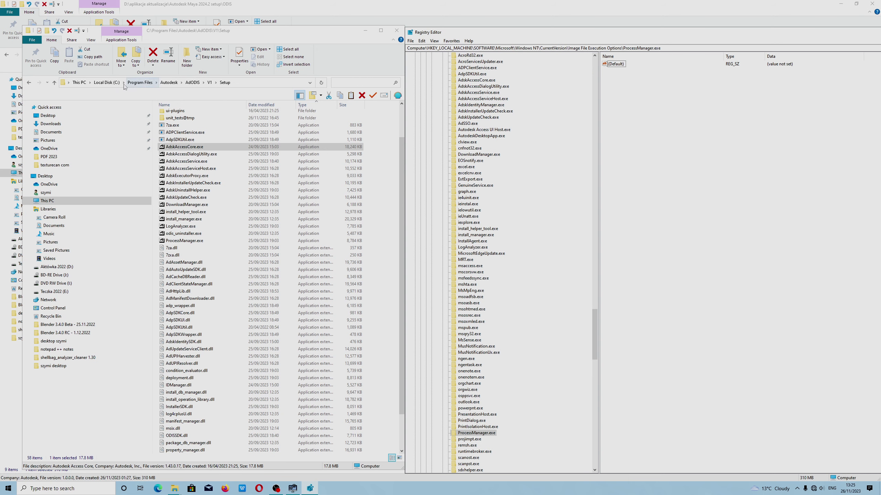
{"action": "left_click", "coordinate": [225, 13]}
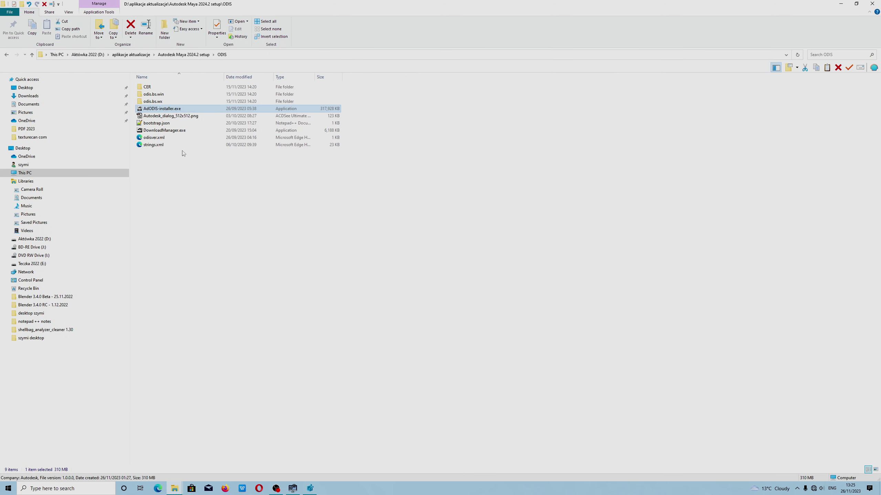
{"action": "left_click", "coordinate": [184, 55]}
{"action": "double_click", "coordinate": [152, 203]}
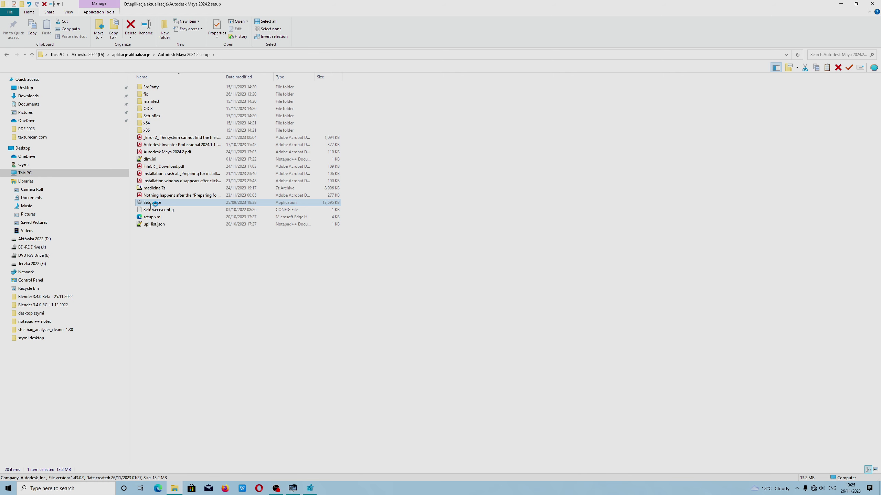
{"action": "left_click", "coordinate": [310, 488]}
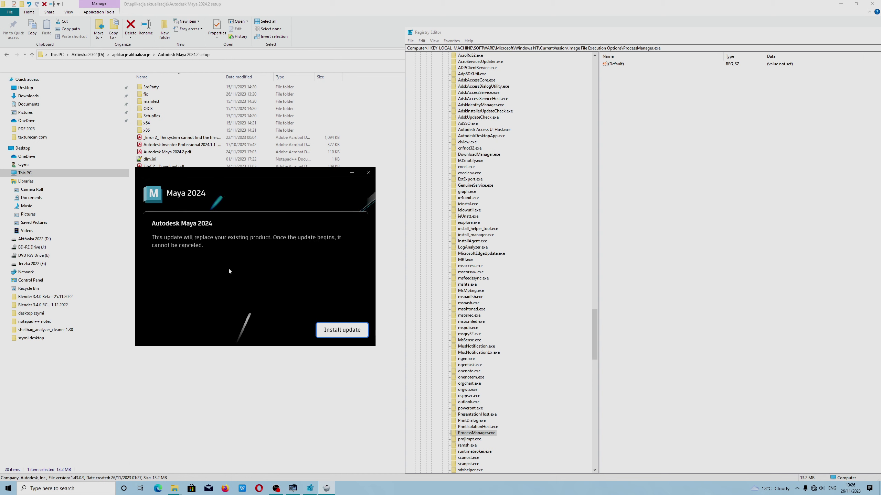
{"action": "left_click", "coordinate": [341, 333]}
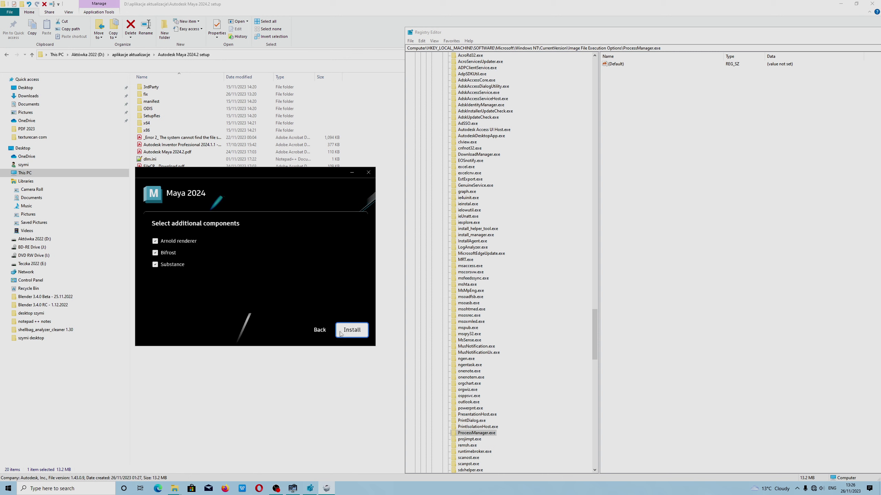
{"action": "left_click", "coordinate": [361, 333]}
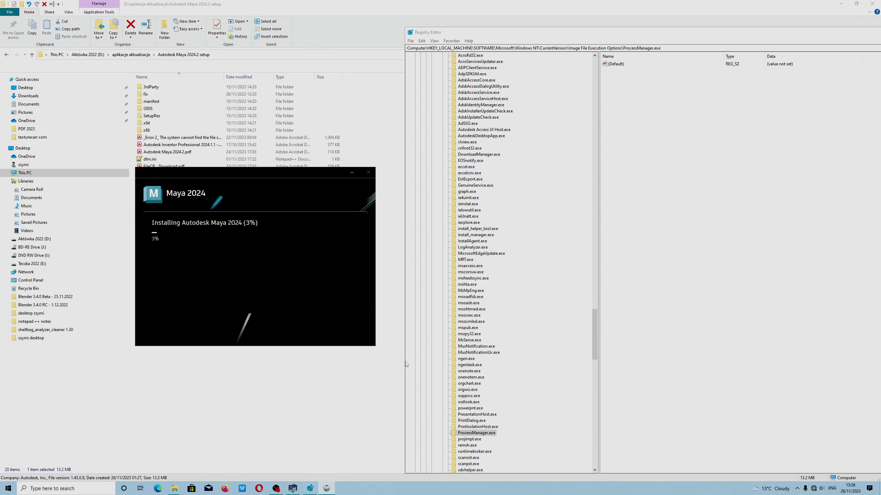
{"action": "scroll", "coordinate": [486, 445], "scroll_direction": "down", "scroll_amount": 1}
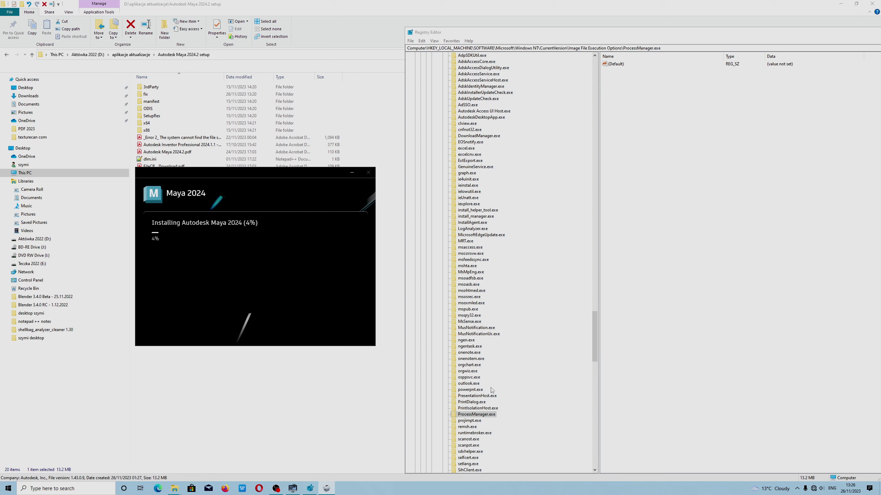
{"action": "left_click", "coordinate": [489, 399]}
{"action": "left_click", "coordinate": [477, 402]}
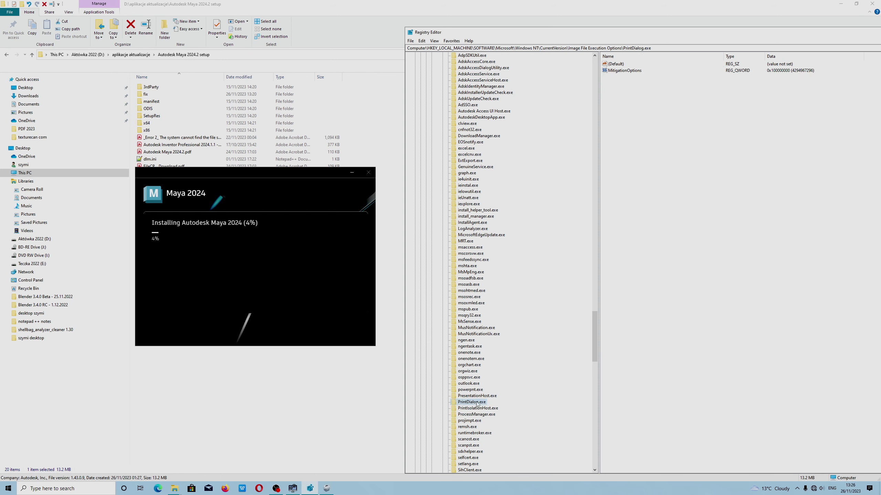
{"action": "left_click", "coordinate": [477, 397]}
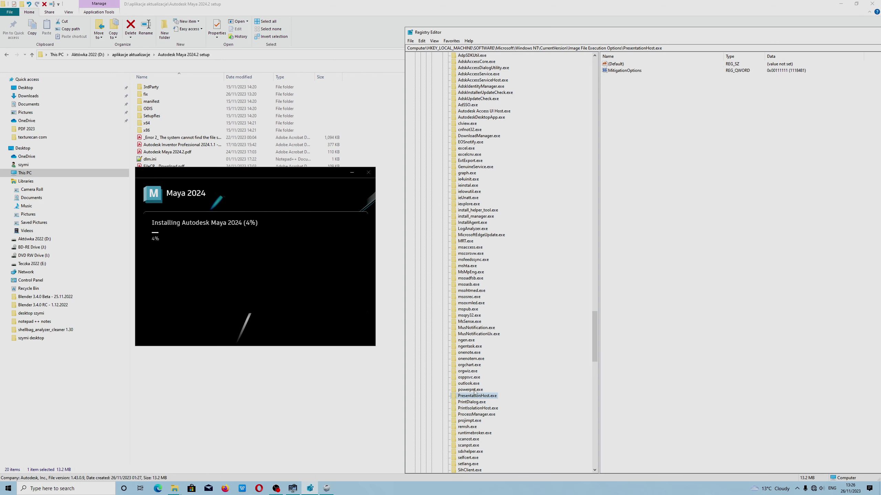
{"action": "left_click", "coordinate": [475, 390]}
{"action": "scroll", "coordinate": [479, 312], "scroll_direction": "up", "scroll_amount": 7}
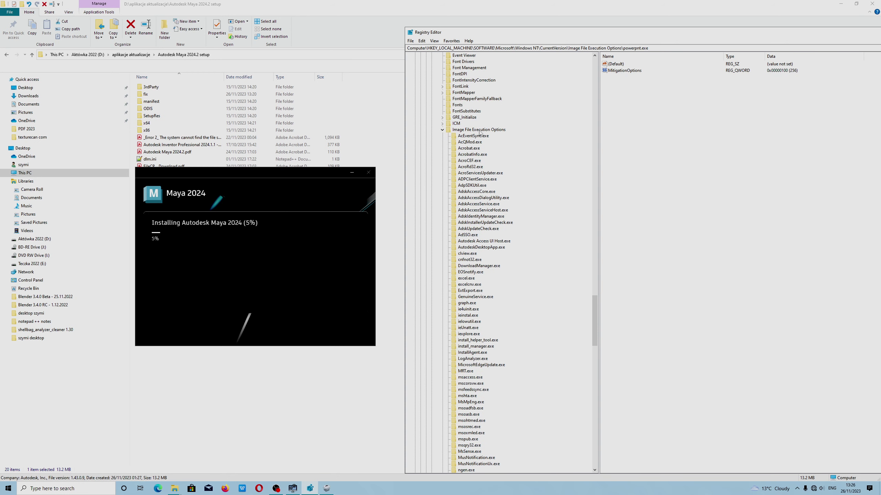
{"action": "left_click", "coordinate": [479, 129]}
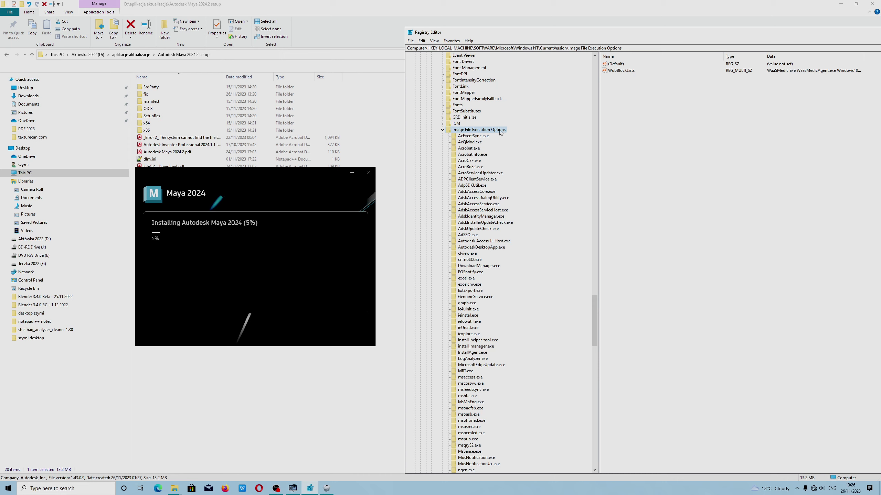
{"action": "left_click", "coordinate": [478, 138]}
{"action": "left_click", "coordinate": [473, 142]}
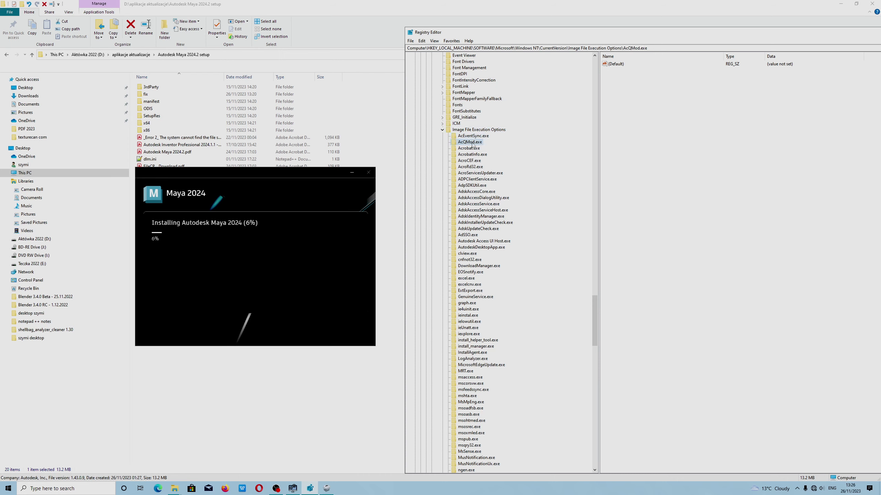
{"action": "left_click", "coordinate": [472, 192]}
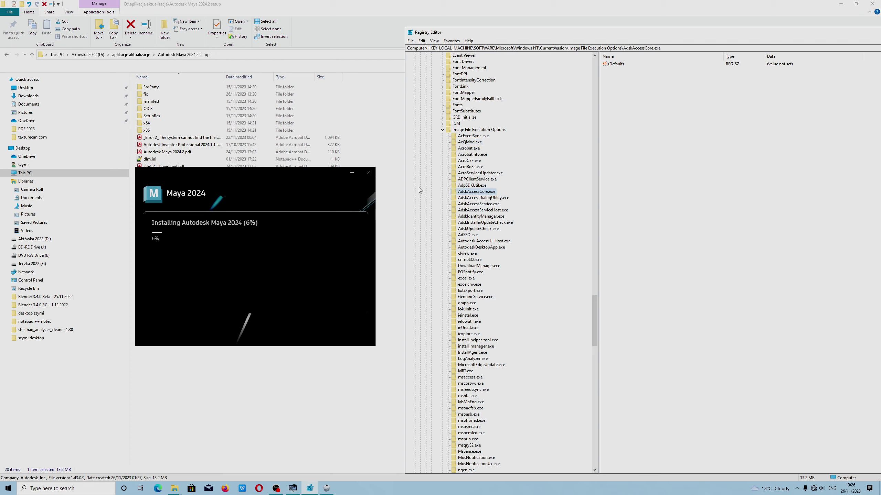
{"action": "left_click", "coordinate": [480, 199]}
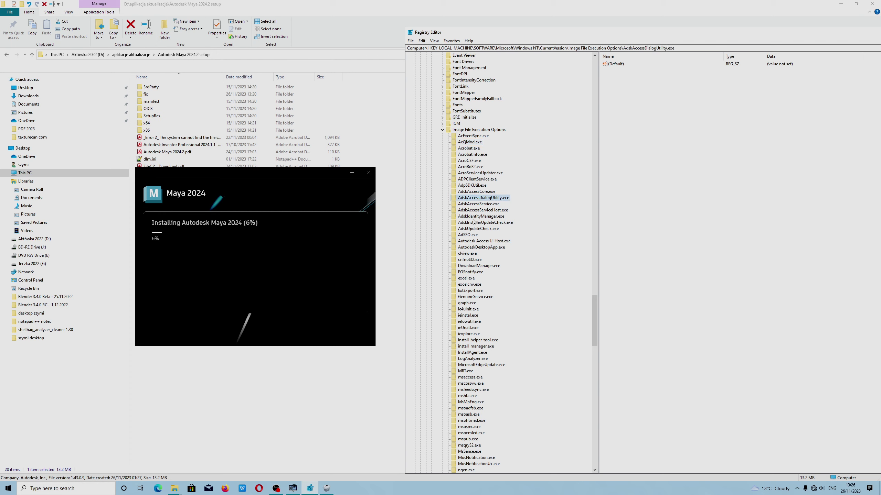
{"action": "left_click", "coordinate": [481, 204]}
{"action": "left_click", "coordinate": [481, 210]}
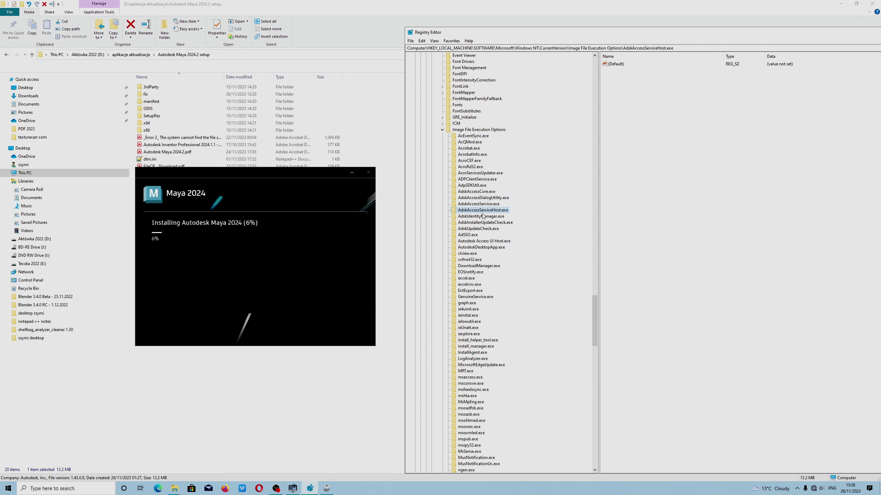
{"action": "left_click", "coordinate": [474, 235]}
{"action": "left_click", "coordinate": [474, 243]}
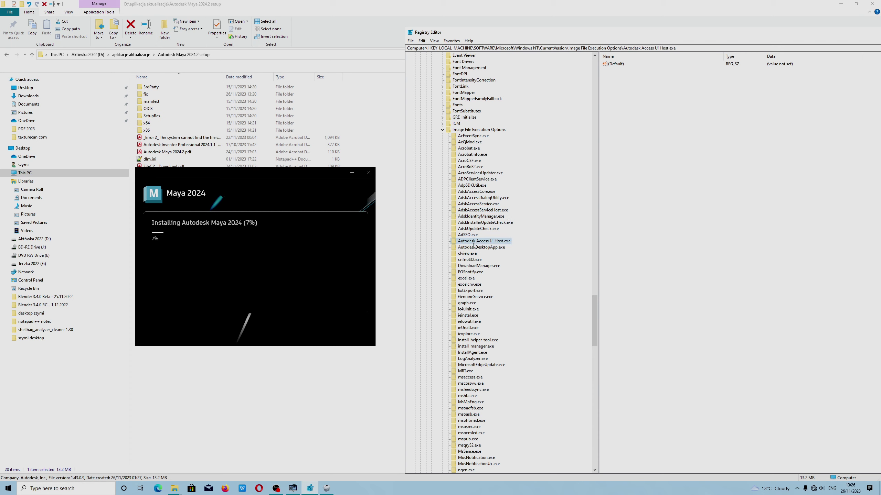
{"action": "left_click", "coordinate": [471, 266]}
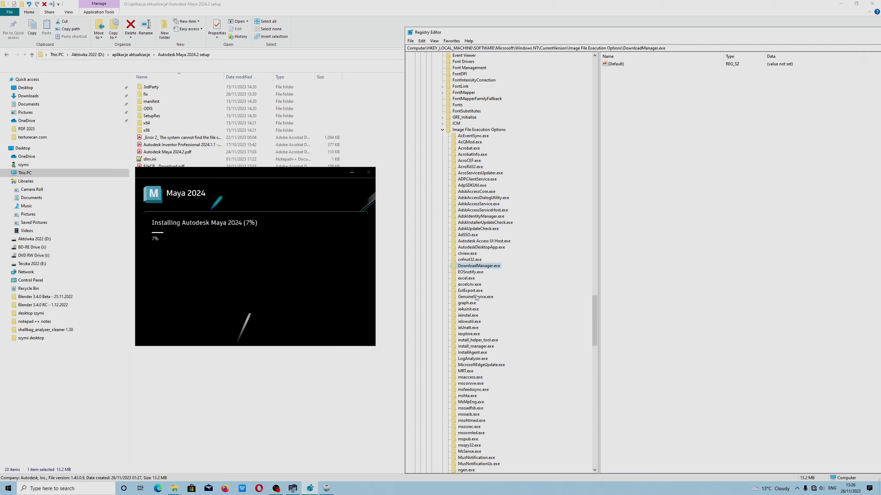
{"action": "left_click", "coordinate": [473, 309]}
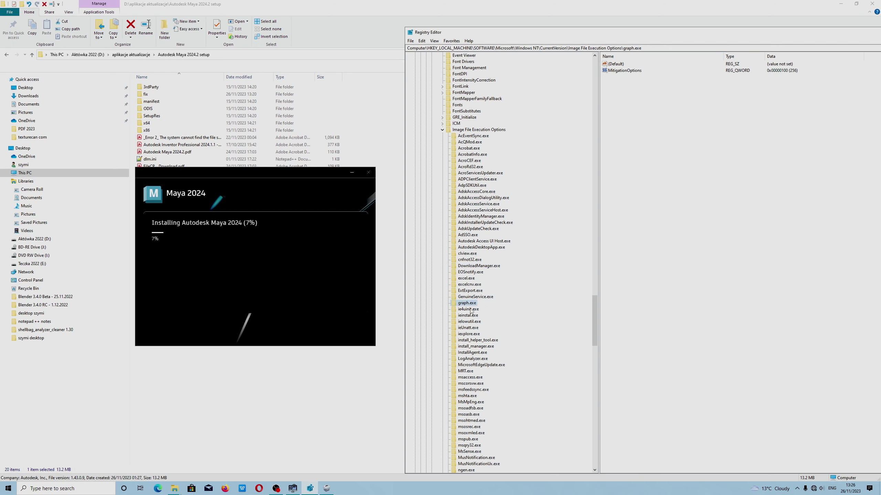
{"action": "left_click", "coordinate": [471, 321]}
{"action": "left_click", "coordinate": [473, 328]}
{"action": "left_click", "coordinate": [464, 335]}
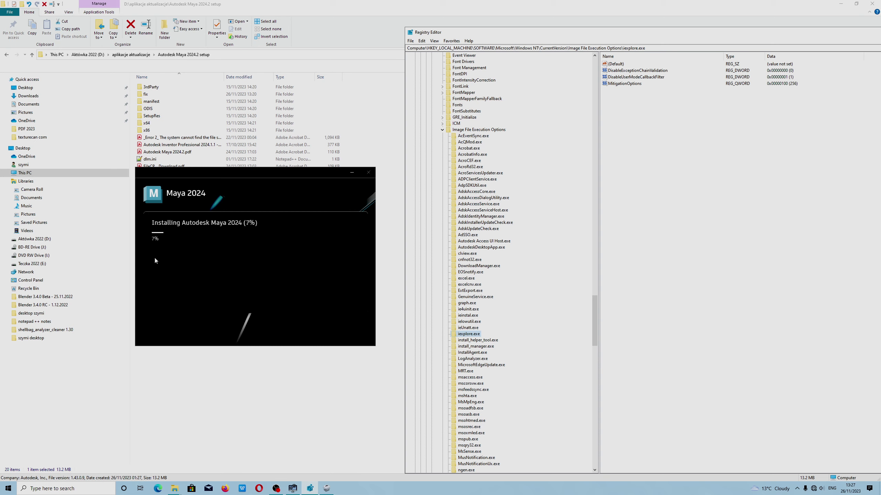
{"action": "left_click", "coordinate": [484, 341]}
{"action": "left_click", "coordinate": [484, 346]}
{"action": "left_click", "coordinate": [482, 353]}
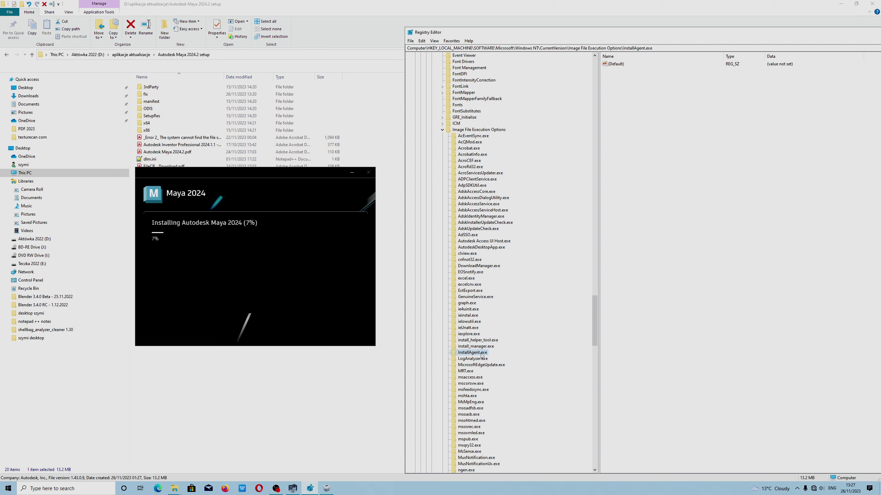
{"action": "left_click", "coordinate": [477, 359]}
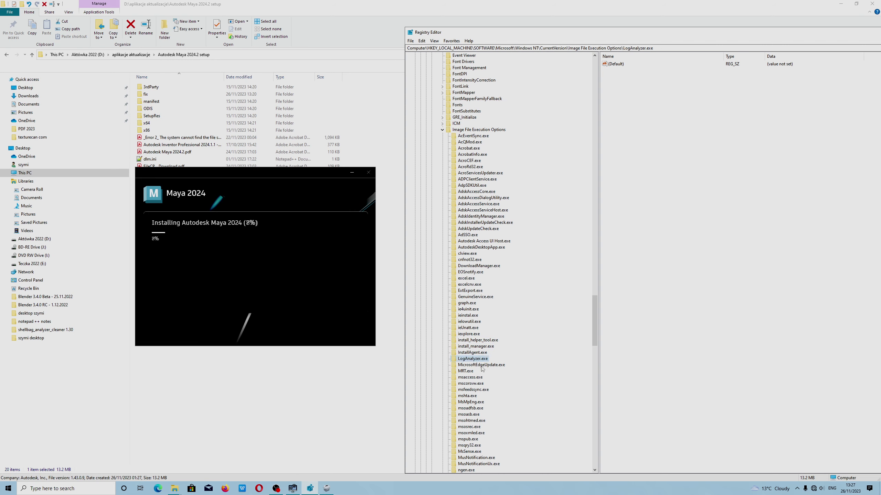
{"action": "left_click", "coordinate": [481, 367]}
{"action": "left_click", "coordinate": [467, 371]}
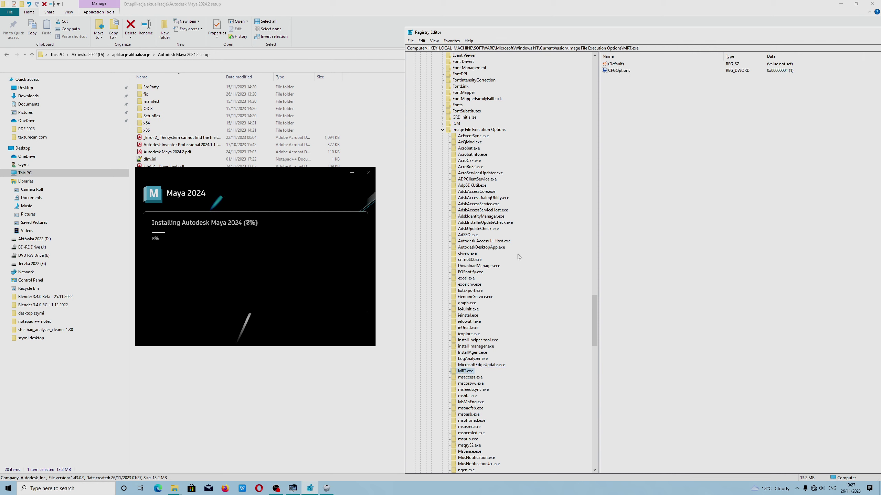
{"action": "left_click", "coordinate": [471, 378]}
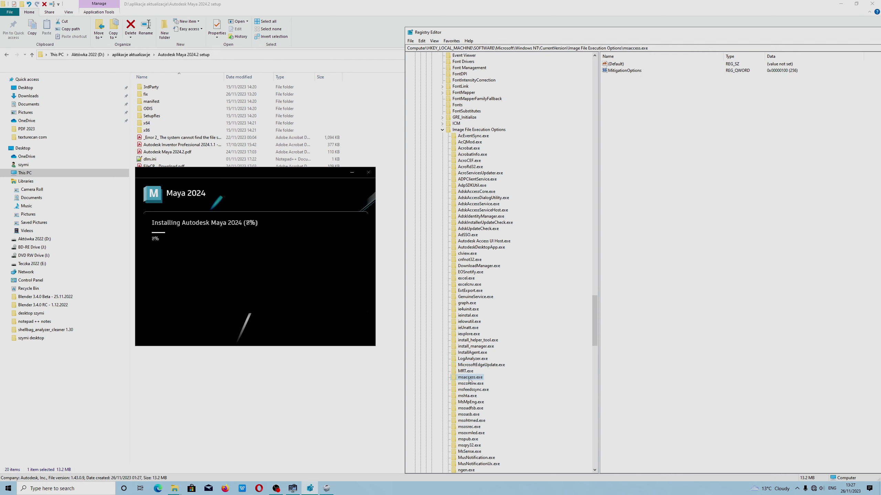
{"action": "left_click", "coordinate": [474, 386]}
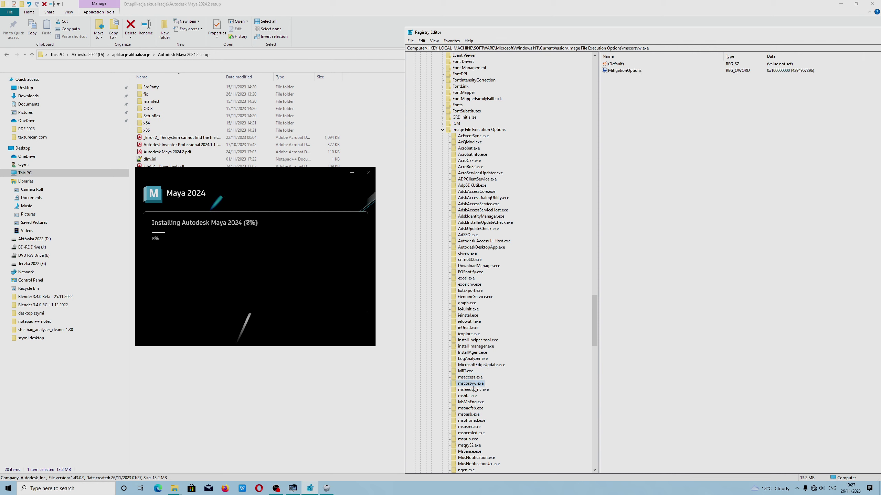
{"action": "left_click", "coordinate": [470, 391]}
{"action": "scroll", "coordinate": [471, 392], "scroll_direction": "down", "scroll_amount": 1}
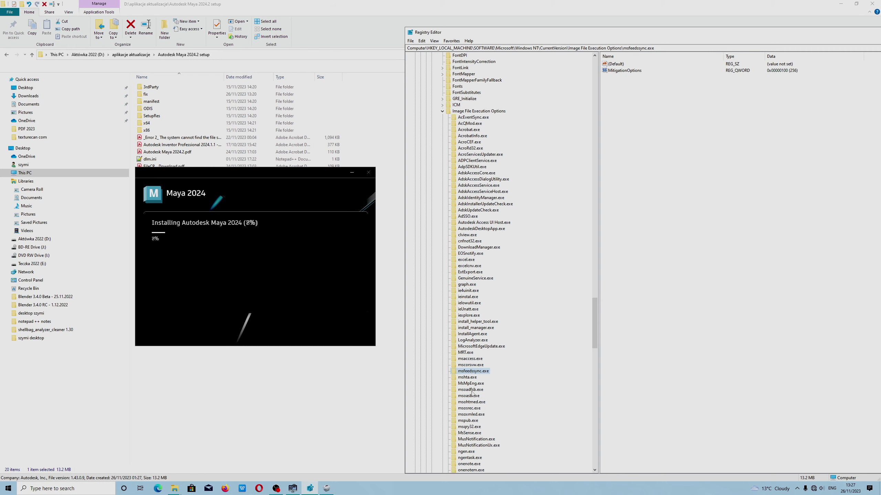
{"action": "left_click", "coordinate": [474, 378]}
{"action": "left_click", "coordinate": [475, 386]}
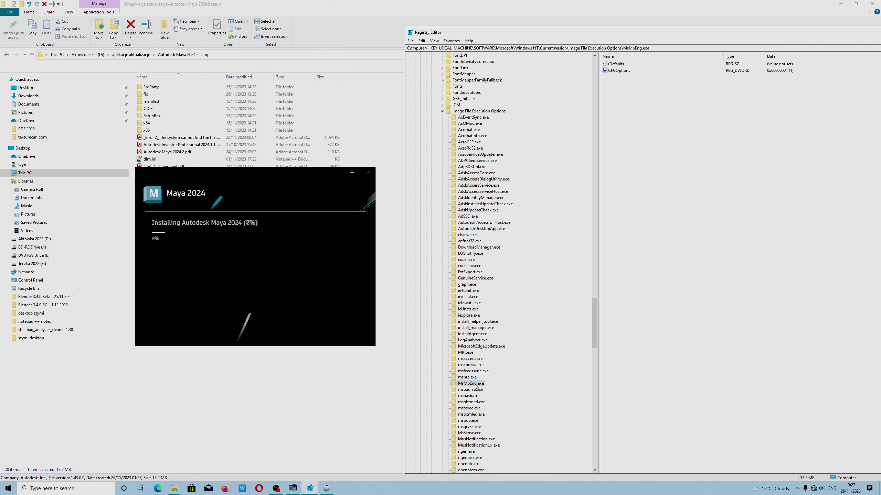
{"action": "left_click", "coordinate": [471, 390]}
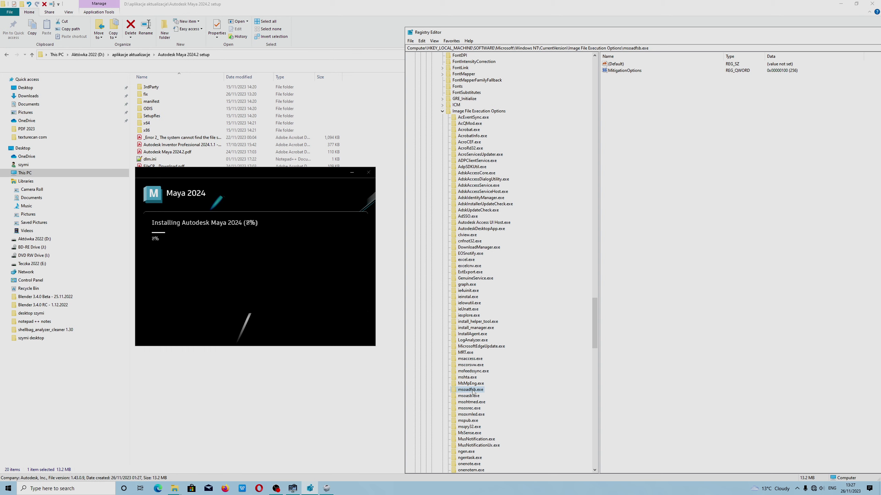
{"action": "scroll", "coordinate": [484, 410], "scroll_direction": "down", "scroll_amount": 5}
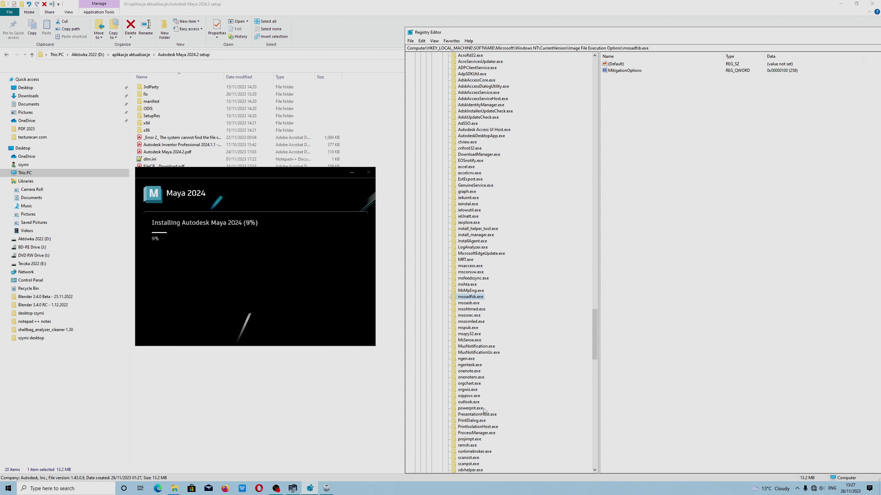
{"action": "scroll", "coordinate": [484, 410], "scroll_direction": "down", "scroll_amount": 3}
{"action": "scroll", "coordinate": [477, 420], "scroll_direction": "down", "scroll_amount": 4}
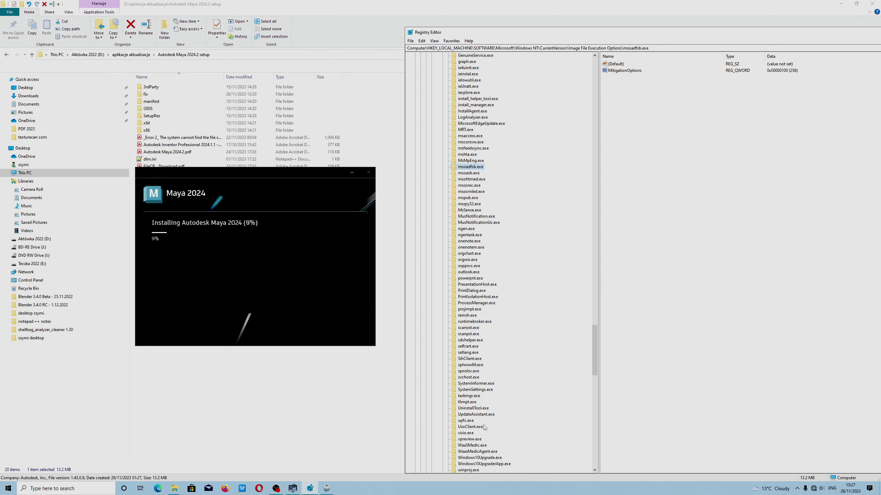
{"action": "scroll", "coordinate": [496, 440], "scroll_direction": "down", "scroll_amount": 3}
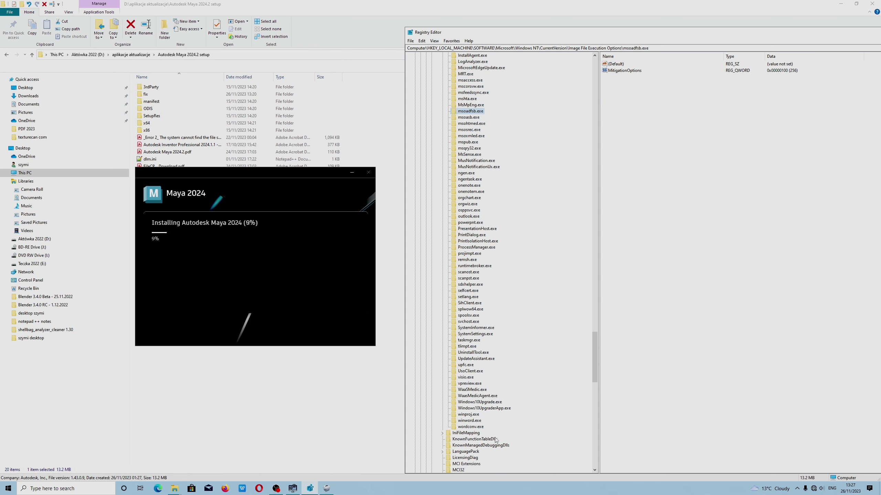
{"action": "left_click", "coordinate": [477, 334]}
{"action": "scroll", "coordinate": [506, 217], "scroll_direction": "up", "scroll_amount": 5}
{"action": "scroll", "coordinate": [506, 217], "scroll_direction": "up", "scroll_amount": 12}
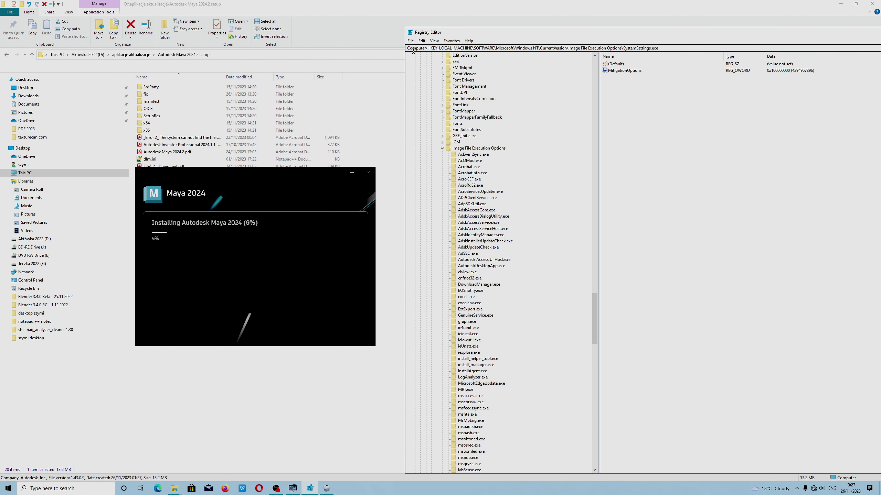
{"action": "left_click", "coordinate": [671, 48]}
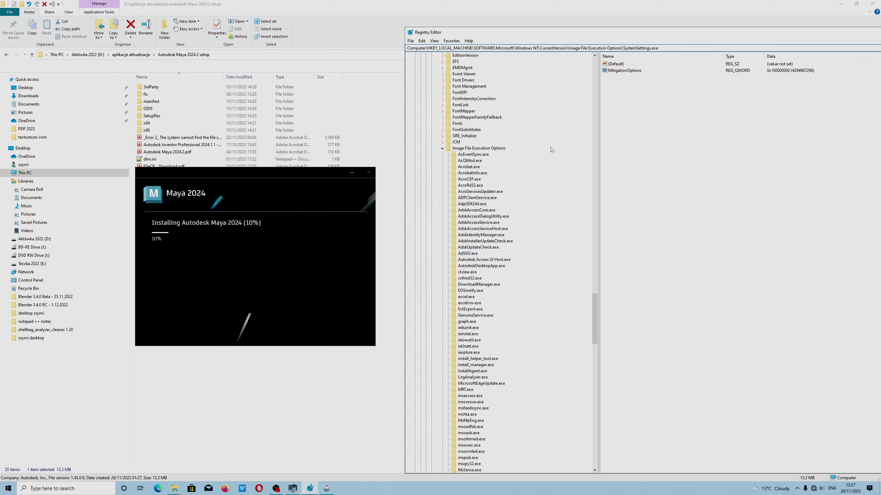
{"action": "left_click", "coordinate": [478, 149]}
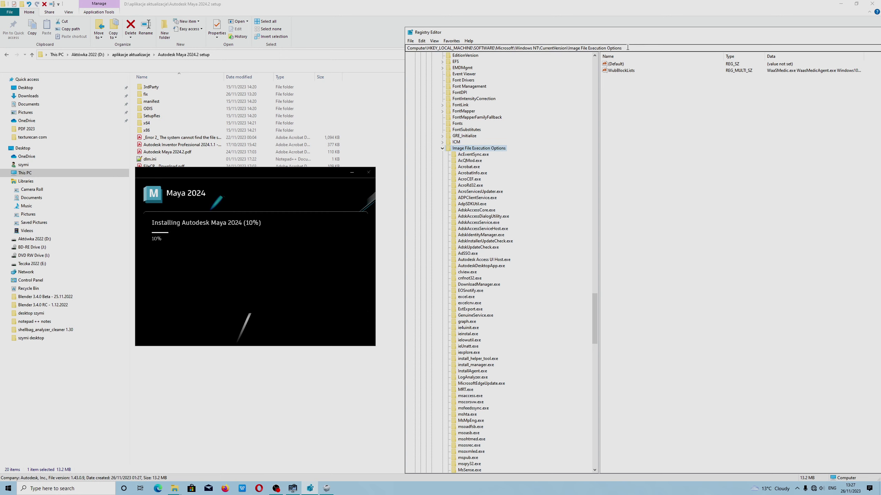
{"action": "left_click_drag", "start_coordinate": [626, 48], "coordinate": [378, 46]}
{"action": "left_click", "coordinate": [451, 41]}
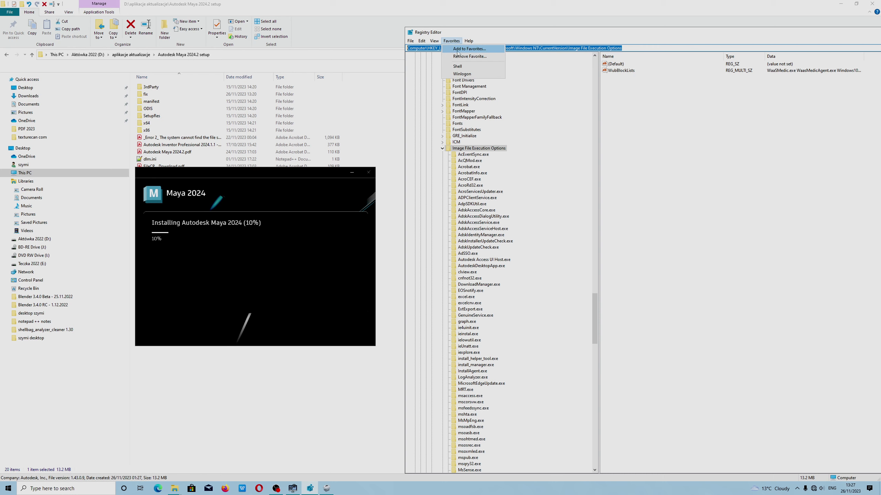
{"action": "left_click", "coordinate": [459, 48]}
{"action": "left_click", "coordinate": [505, 76]}
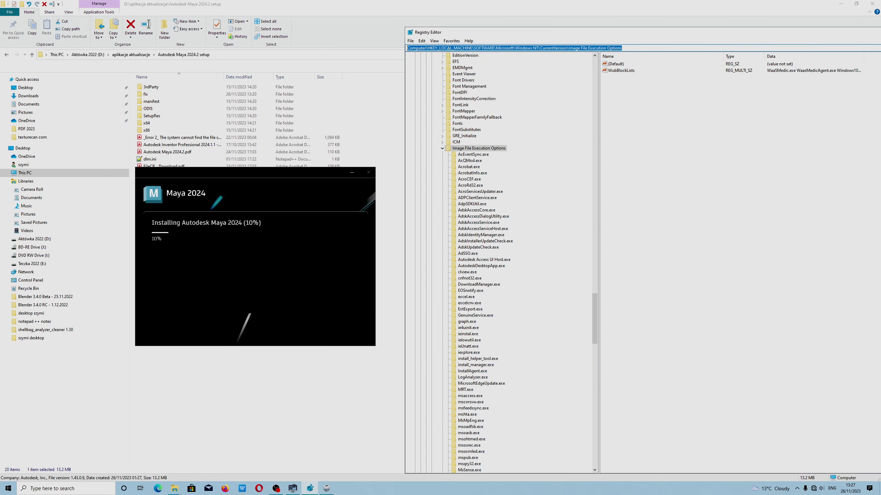
{"action": "left_click", "coordinate": [451, 41]}
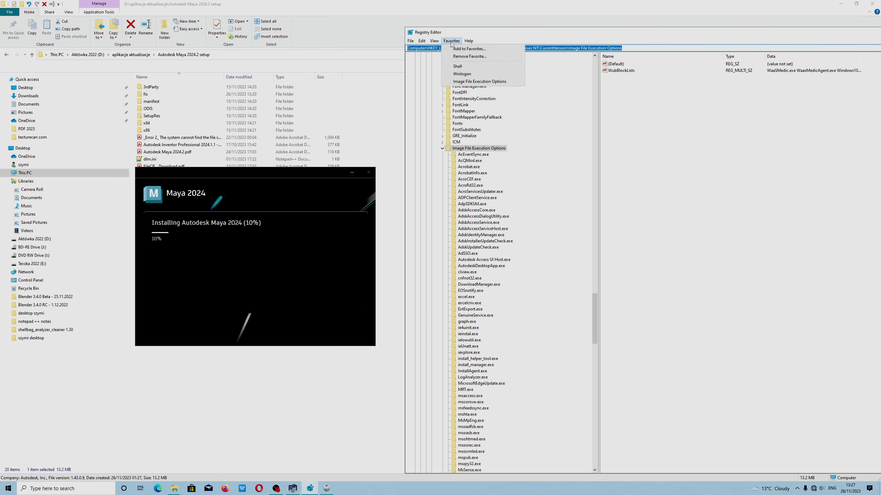
{"action": "left_click", "coordinate": [471, 82]}
{"action": "left_click", "coordinate": [639, 49]}
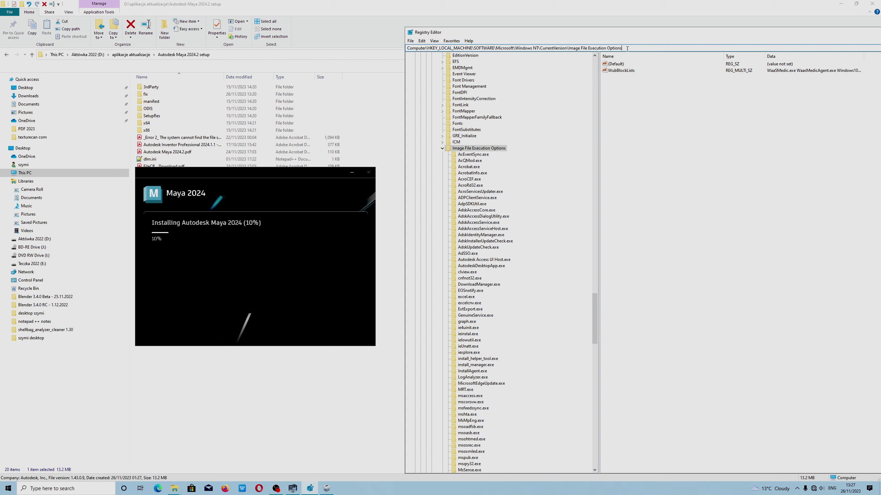
{"action": "left_click_drag", "start_coordinate": [627, 49], "coordinate": [568, 49]}
{"action": "right_click", "coordinate": [573, 49]}
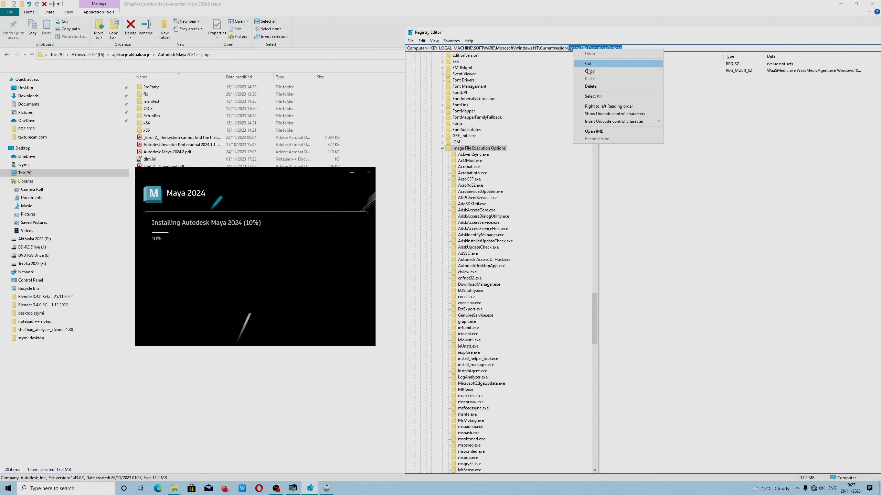
{"action": "left_click", "coordinate": [590, 72]}
{"action": "left_click", "coordinate": [451, 41]}
{"action": "mouse_move", "coordinate": [435, 43]}
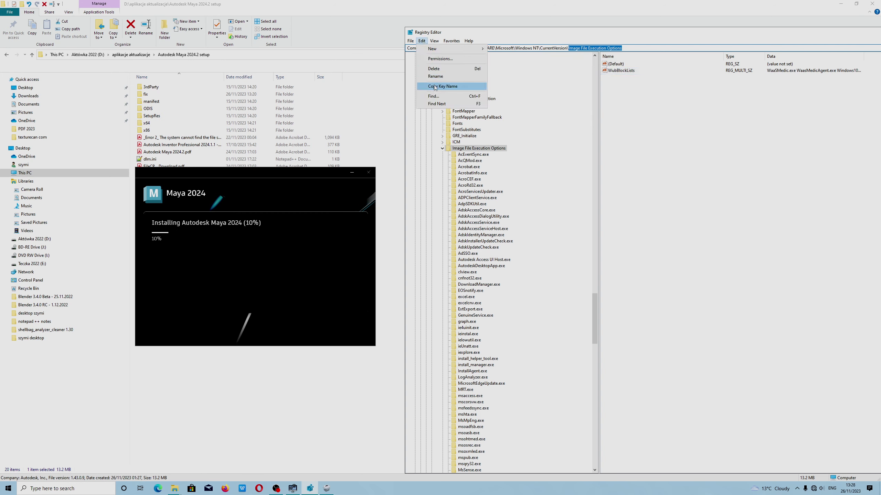
Step: Paste the copied key name into the registry search, start it, then cancel it
{"action": "left_click", "coordinate": [440, 96]}
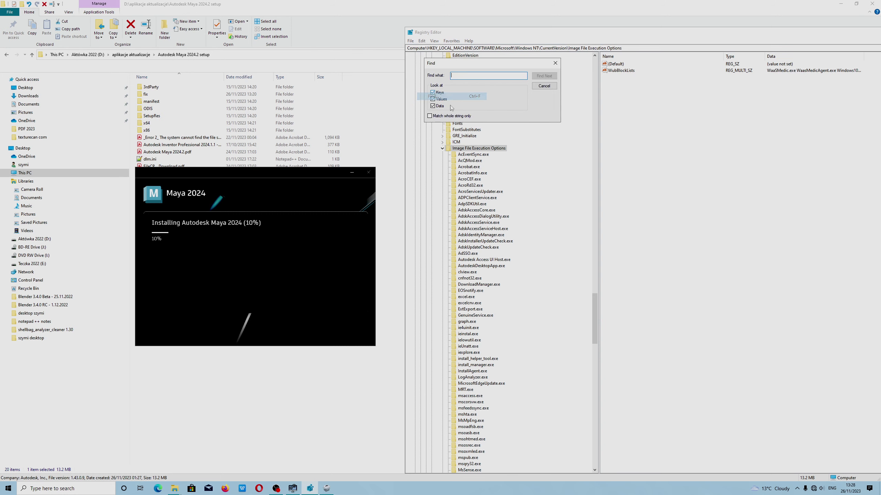
{"action": "right_click", "coordinate": [489, 76]}
{"action": "left_click", "coordinate": [500, 108]}
{"action": "left_click", "coordinate": [542, 77]}
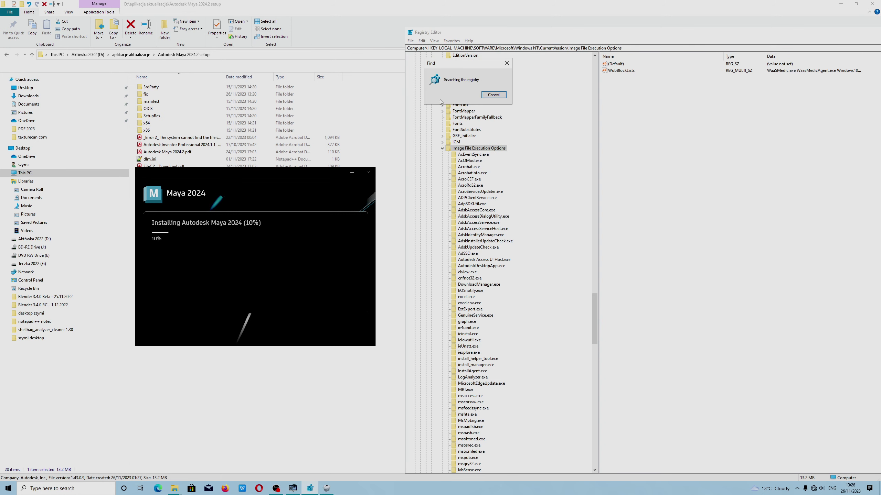
{"action": "left_click", "coordinate": [493, 95]}
Step: Go back up to HKEY_LOCAL_MACHINE and expand SOFTWARE down to the Microsoft key
{"action": "scroll", "coordinate": [470, 184], "scroll_direction": "up", "scroll_amount": 15}
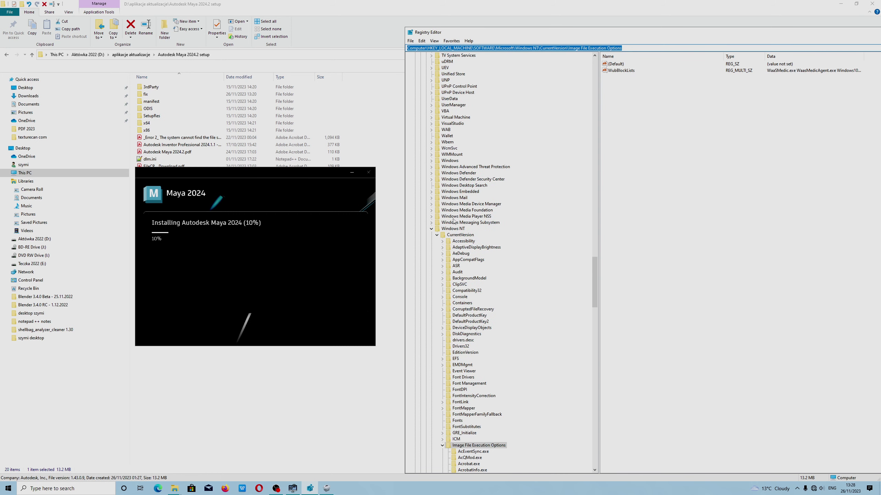
{"action": "scroll", "coordinate": [473, 222], "scroll_direction": "up", "scroll_amount": 20}
{"action": "scroll", "coordinate": [451, 188], "scroll_direction": "up", "scroll_amount": 20}
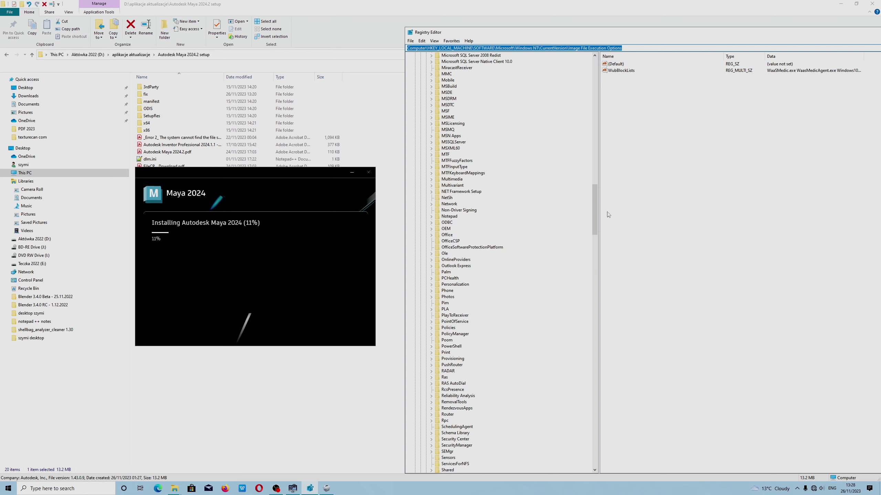
{"action": "left_click", "coordinate": [447, 74]}
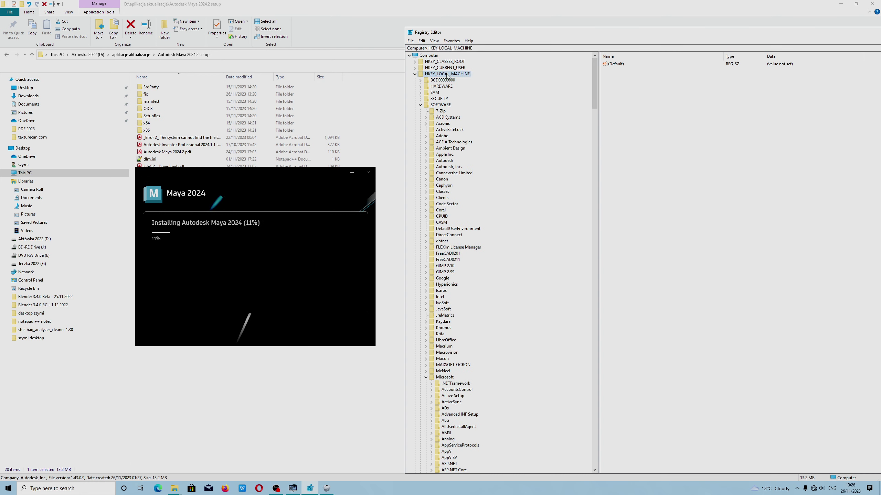
{"action": "left_click", "coordinate": [440, 105]}
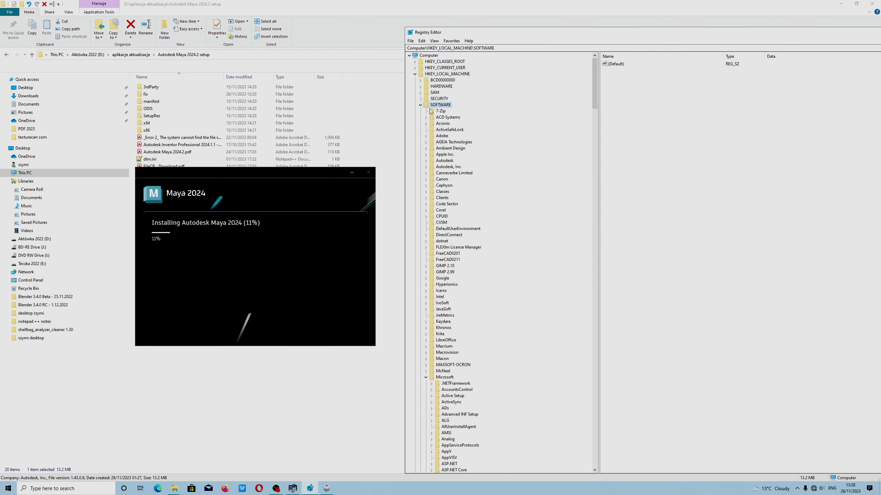
{"action": "left_click", "coordinate": [420, 106]}
{"action": "left_click", "coordinate": [419, 105]}
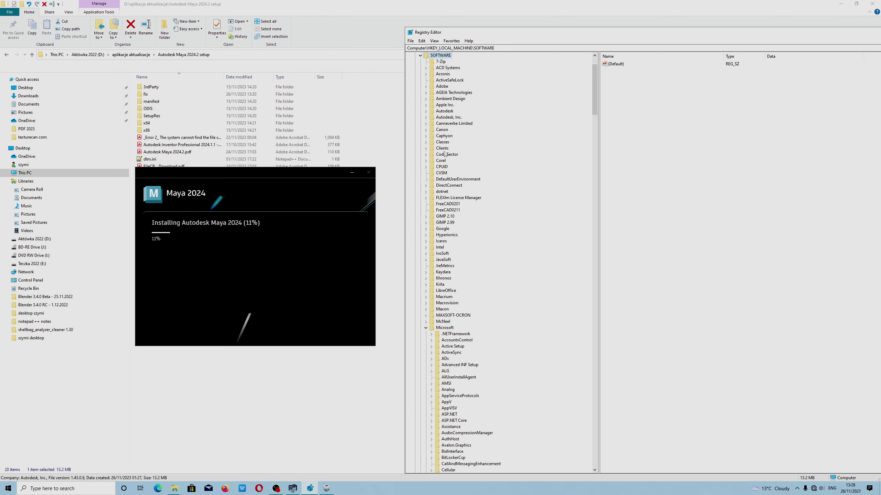
{"action": "left_click", "coordinate": [449, 328]}
Step: Browse Windows NT\CurrentVersion to Image File Execution Options, then minimize the registry and installer
{"action": "scroll", "coordinate": [450, 328], "scroll_direction": "down", "scroll_amount": 8}
{"action": "scroll", "coordinate": [450, 329], "scroll_direction": "down", "scroll_amount": 20}
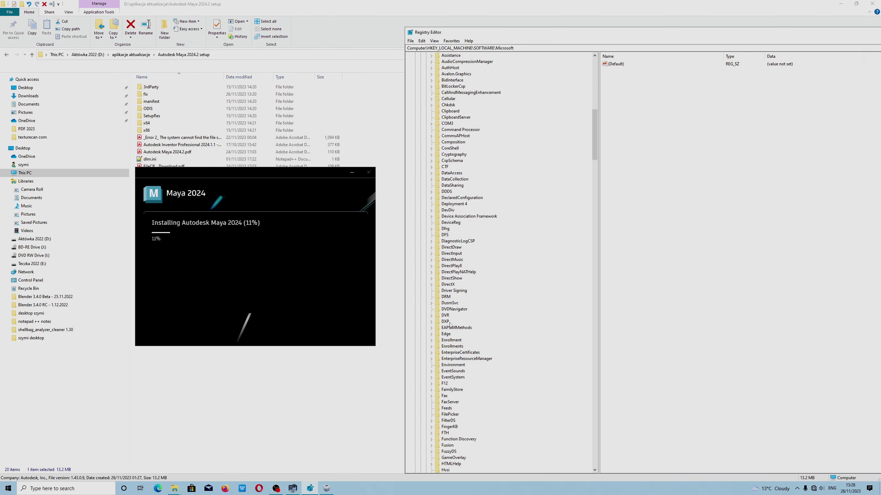
{"action": "scroll", "coordinate": [455, 340], "scroll_direction": "down", "scroll_amount": 20}
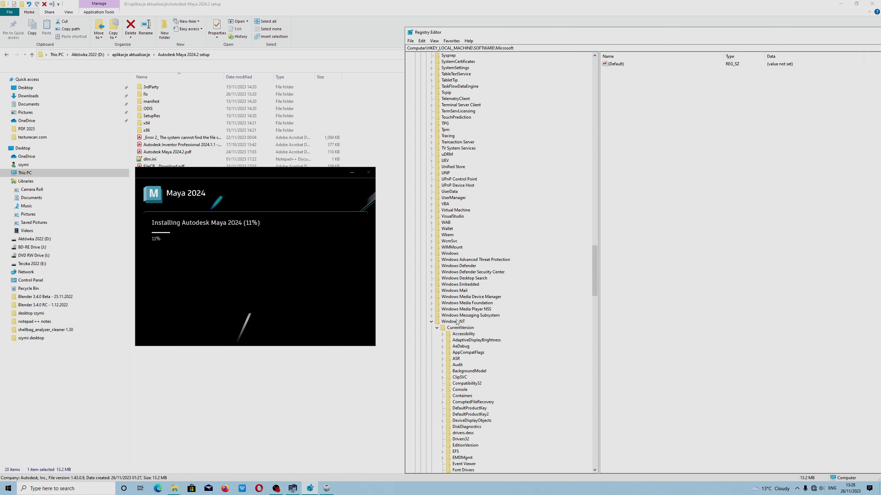
{"action": "left_click", "coordinate": [457, 322]}
{"action": "left_click", "coordinate": [458, 328]}
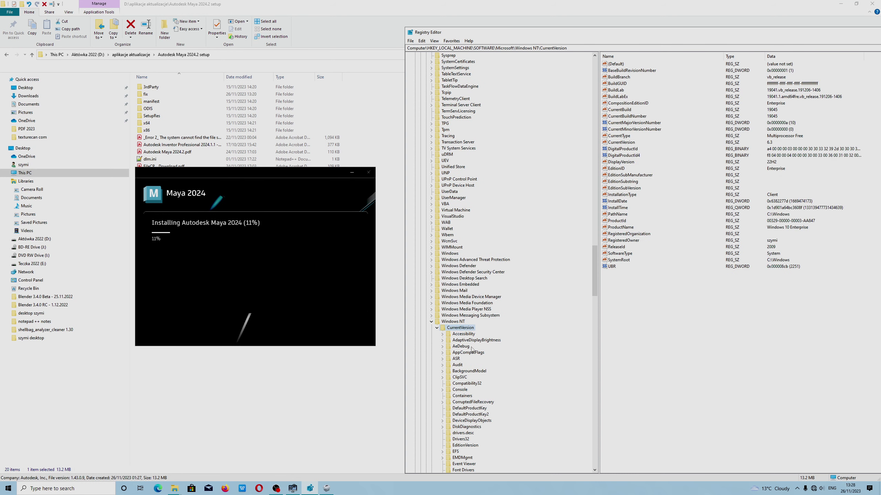
{"action": "scroll", "coordinate": [480, 387], "scroll_direction": "down", "scroll_amount": 6}
{"action": "left_click", "coordinate": [475, 427]}
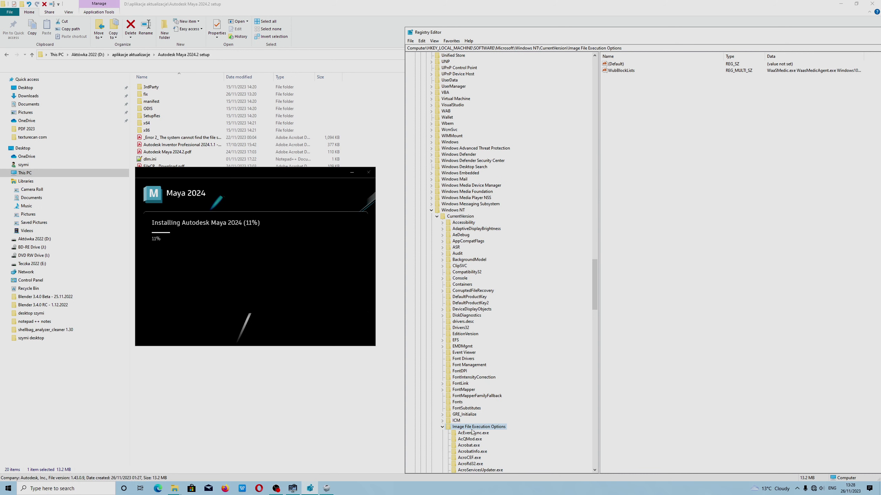
{"action": "scroll", "coordinate": [477, 434], "scroll_direction": "down", "scroll_amount": 5}
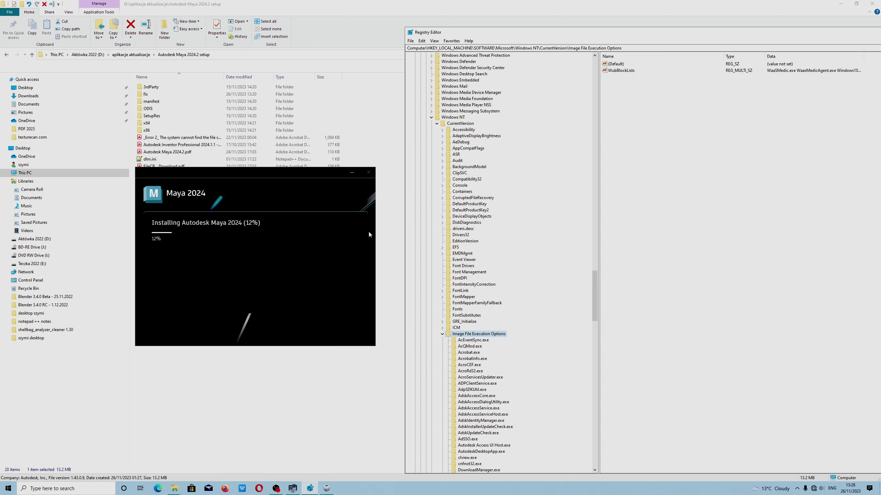
{"action": "left_click", "coordinate": [767, 28]}
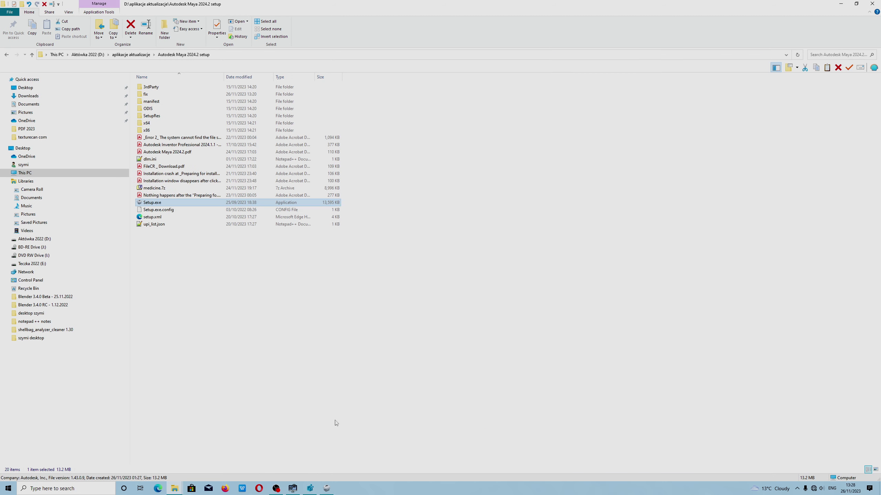
Step: Check the Maya installer's progress, move it right, and open the user's home folder
{"action": "left_click", "coordinate": [327, 489]}
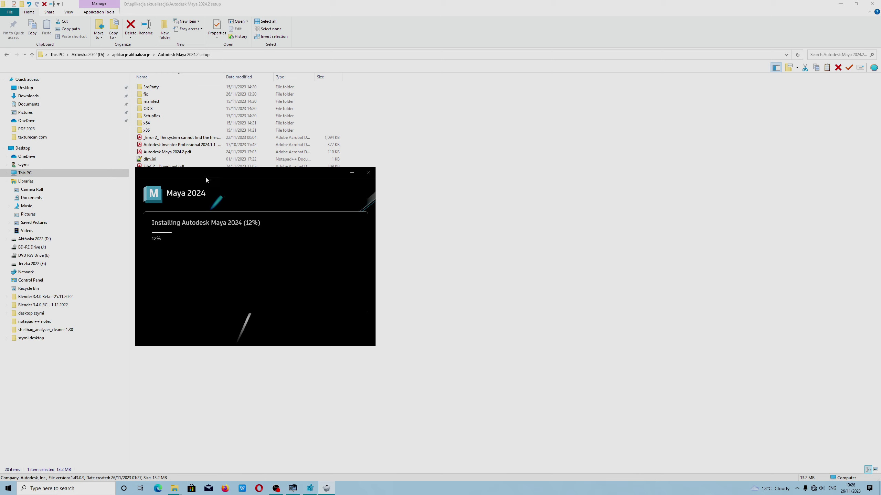
{"action": "left_click_drag", "start_coordinate": [206, 180], "coordinate": [522, 232]}
{"action": "left_click", "coordinate": [8, 488]}
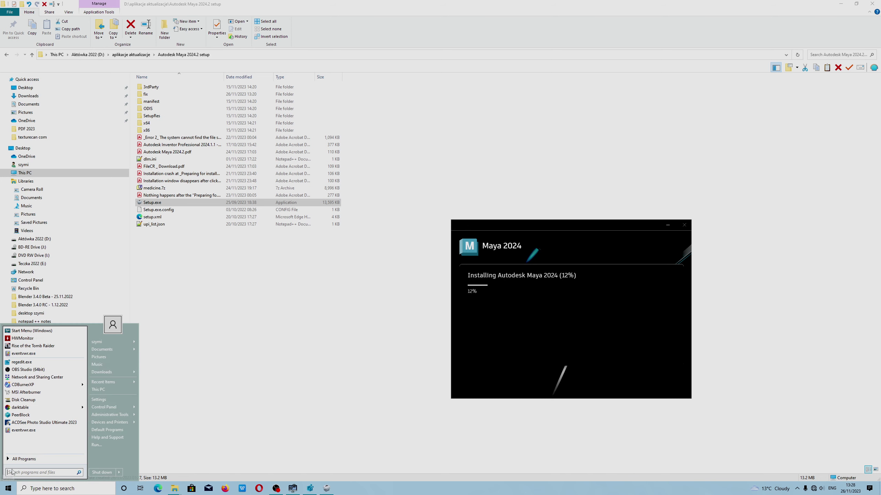
{"action": "left_click", "coordinate": [108, 344]}
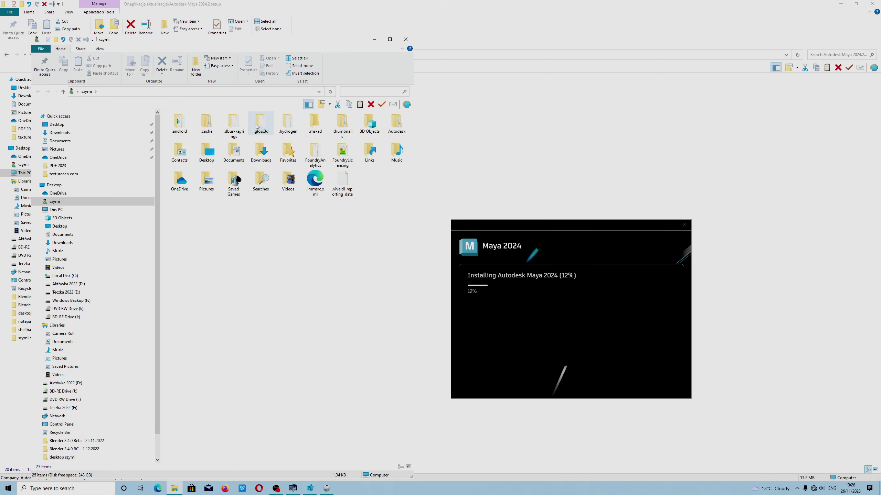
Step: Show hidden files, folders and drives in Folder Options and apply the view to all folders
{"action": "left_click", "coordinate": [77, 92]}
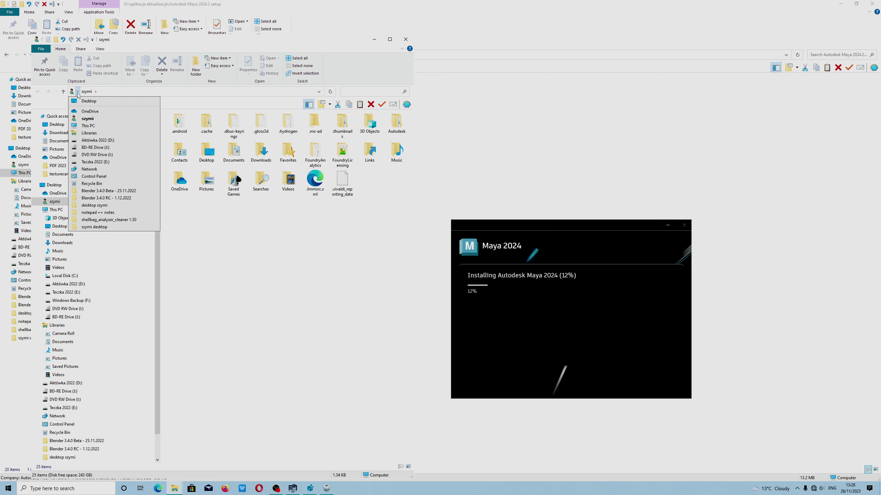
{"action": "left_click", "coordinate": [100, 49]}
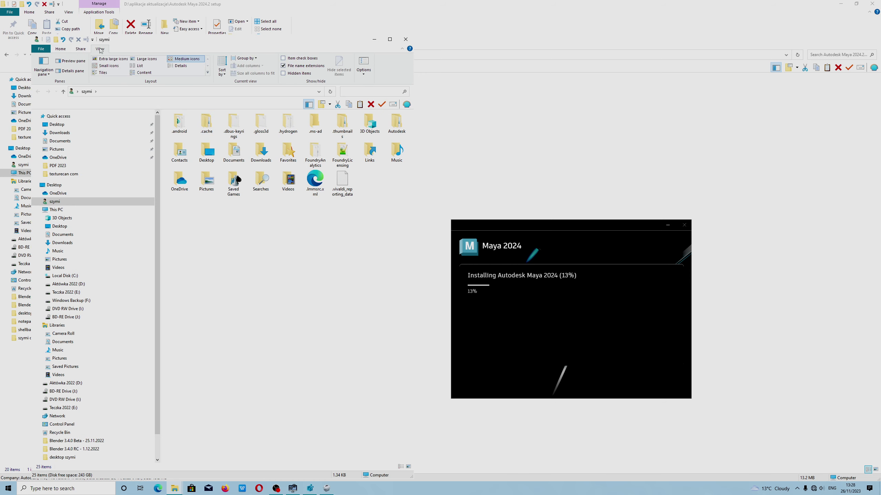
{"action": "left_click", "coordinate": [363, 63]}
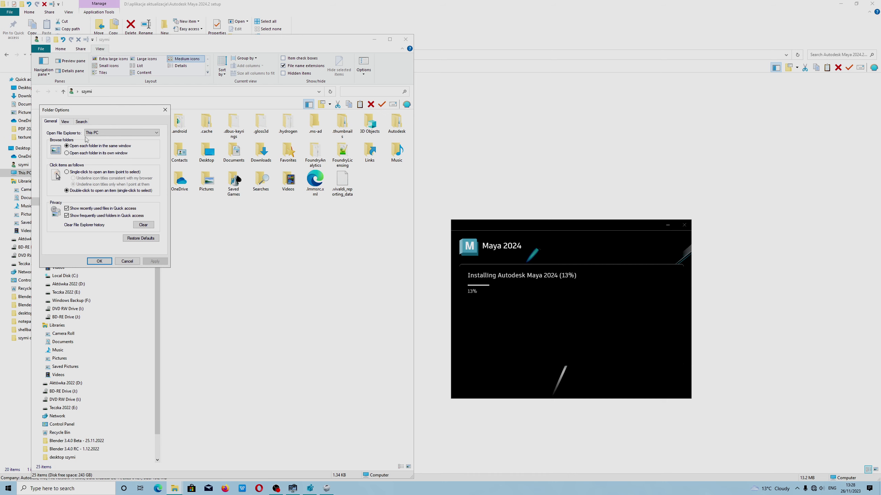
{"action": "left_click", "coordinate": [65, 121]}
{"action": "left_click", "coordinate": [67, 217]}
{"action": "left_click", "coordinate": [93, 150]}
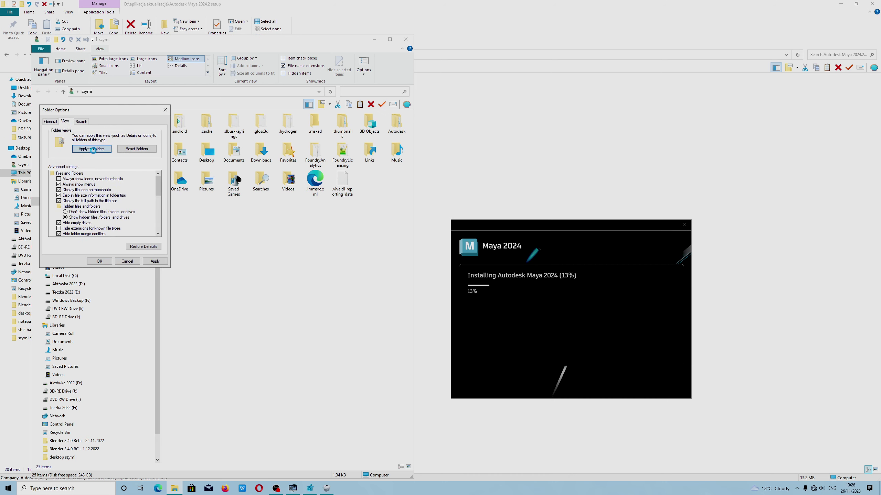
{"action": "left_click", "coordinate": [473, 243]}
{"action": "left_click", "coordinate": [155, 262]}
{"action": "left_click", "coordinate": [99, 261]}
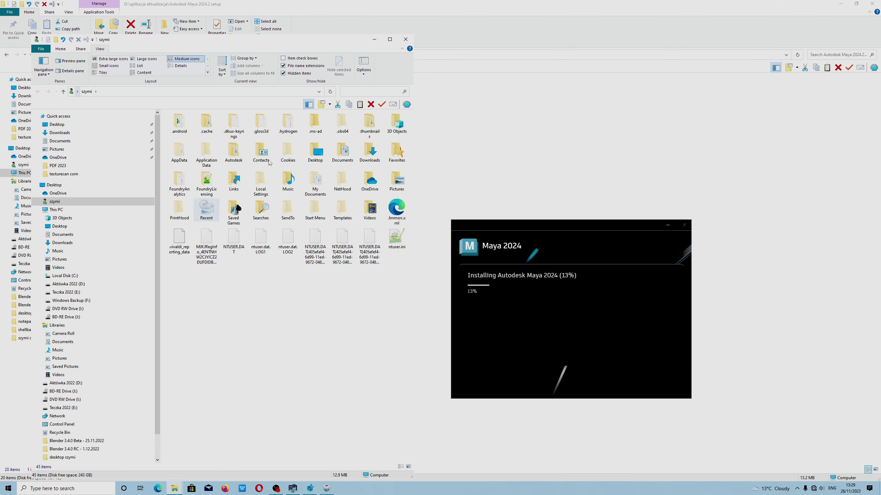
Step: Dismiss the Application Data access error and open AppData\Local\Autodesk instead
{"action": "double_click", "coordinate": [206, 152]}
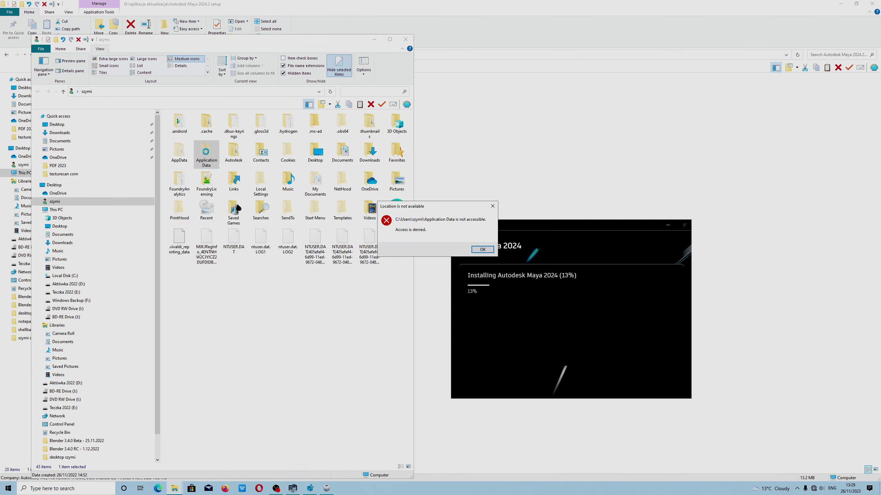
{"action": "left_click", "coordinate": [482, 250]}
{"action": "double_click", "coordinate": [179, 153]}
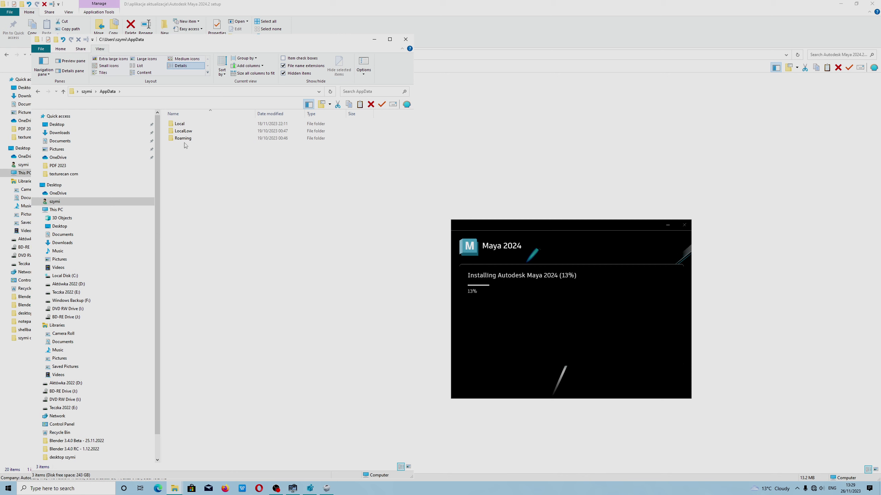
{"action": "double_click", "coordinate": [180, 124]}
{"action": "left_click", "coordinate": [186, 175]}
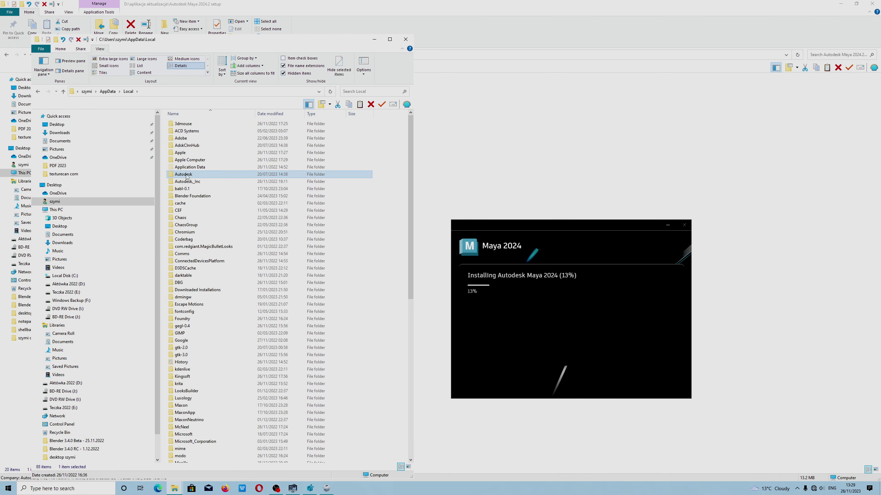
{"action": "double_click", "coordinate": [186, 175]}
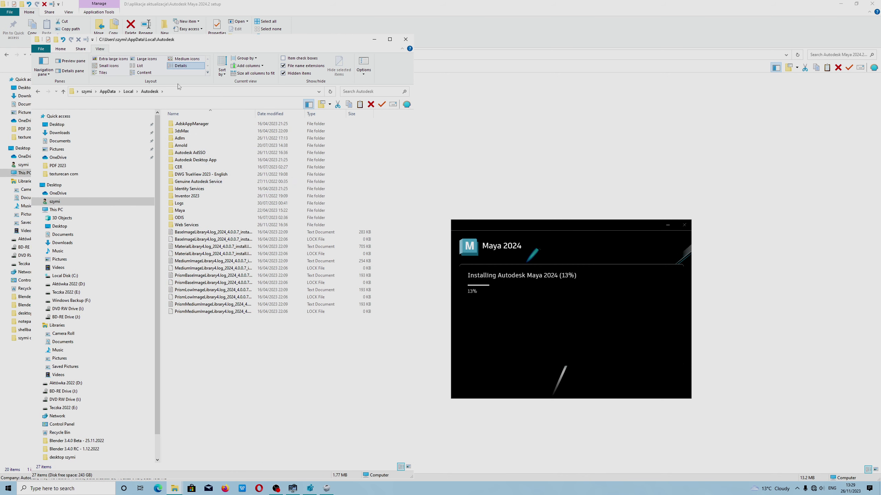
Step: Return to the home folder, open AppData, and select the Roaming folder
{"action": "left_click", "coordinate": [86, 92]}
{"action": "left_click", "coordinate": [77, 92]}
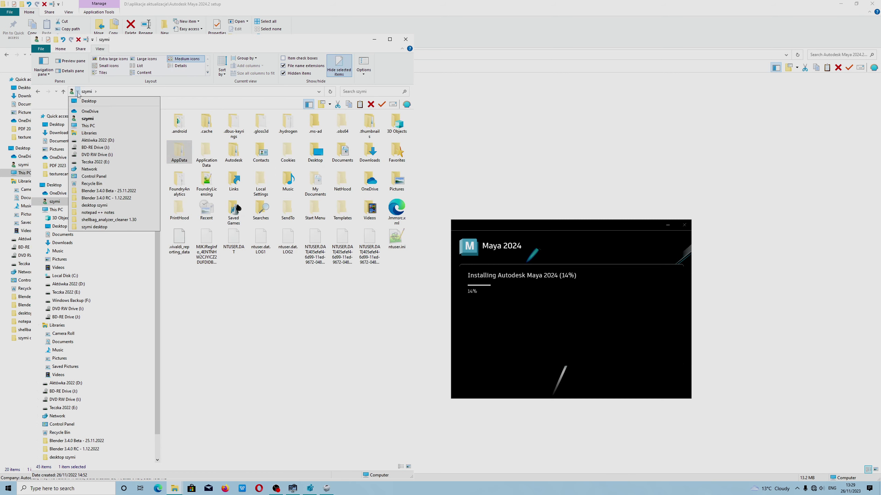
{"action": "left_click", "coordinate": [88, 125]}
{"action": "left_click", "coordinate": [42, 91]}
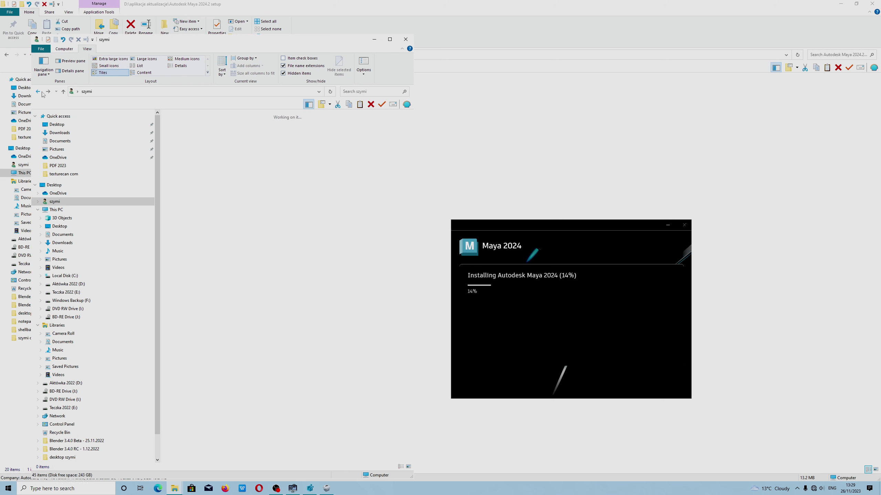
{"action": "double_click", "coordinate": [182, 152]}
{"action": "left_click", "coordinate": [185, 138]}
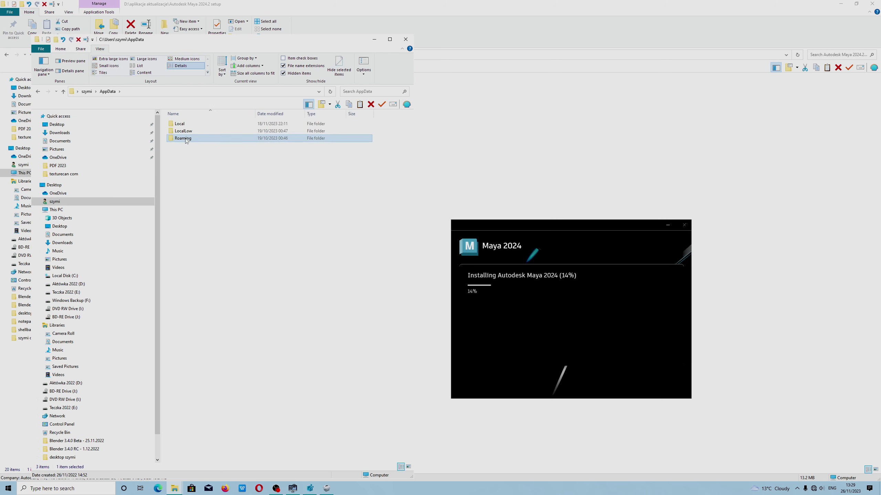
Step: View the Roaming folder's context menu, then browse Start's All Programs list and close it
{"action": "right_click", "coordinate": [185, 138]}
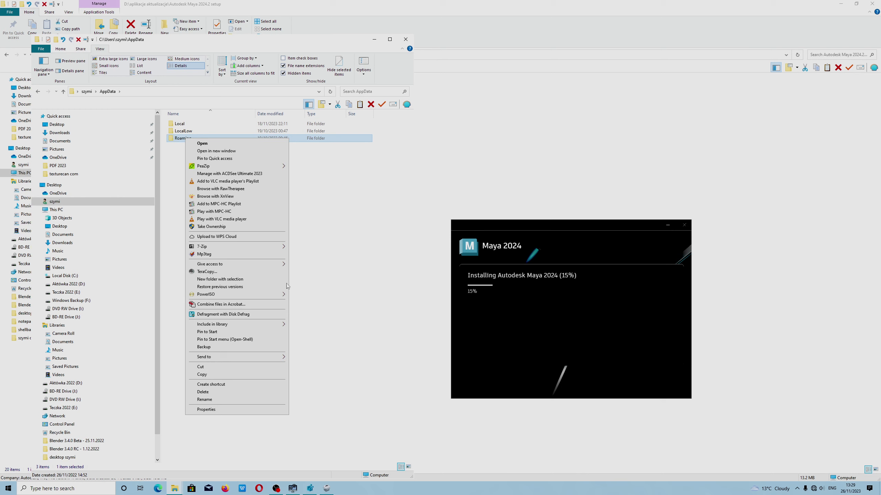
{"action": "left_click", "coordinate": [9, 488]}
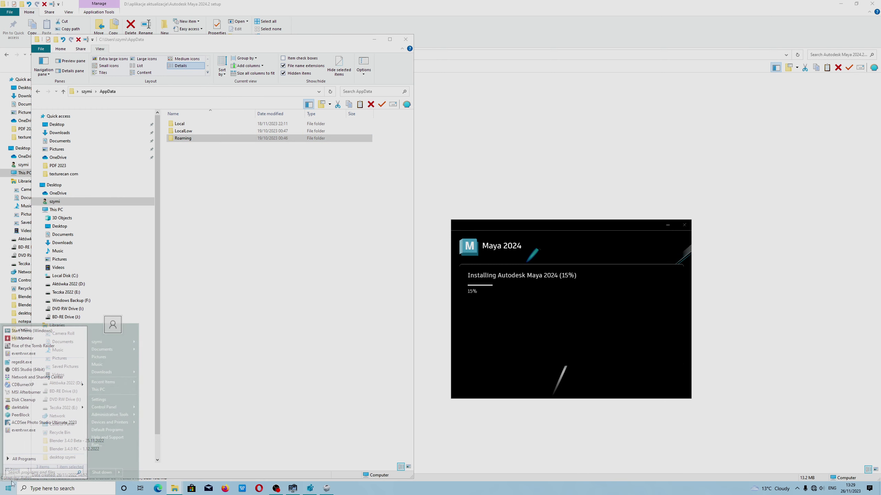
{"action": "left_click", "coordinate": [25, 459]}
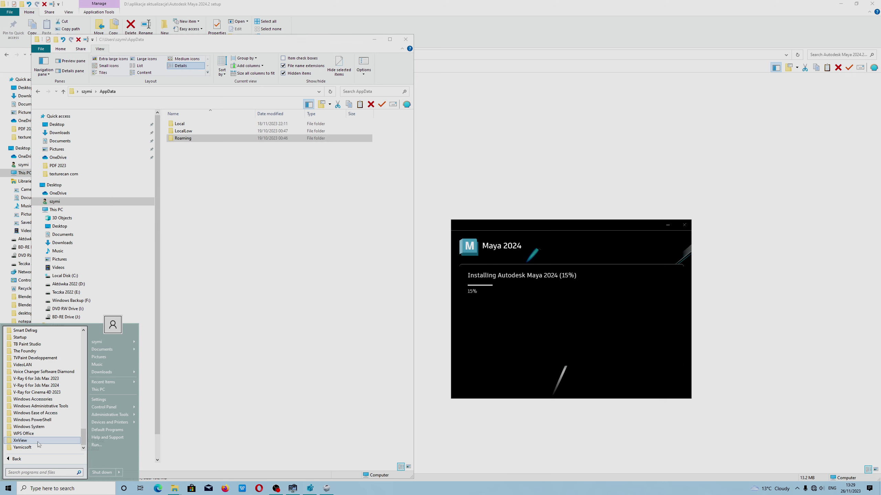
{"action": "key", "text": "Escape"}
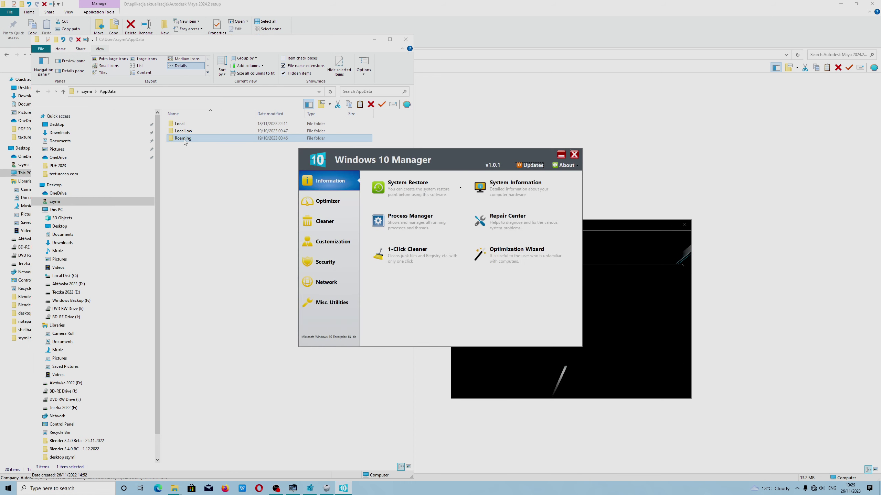
Step: Move Windows 10 Manager left and open Customization's Context Menu Manager
{"action": "left_click_drag", "start_coordinate": [437, 151], "coordinate": [235, 161]}
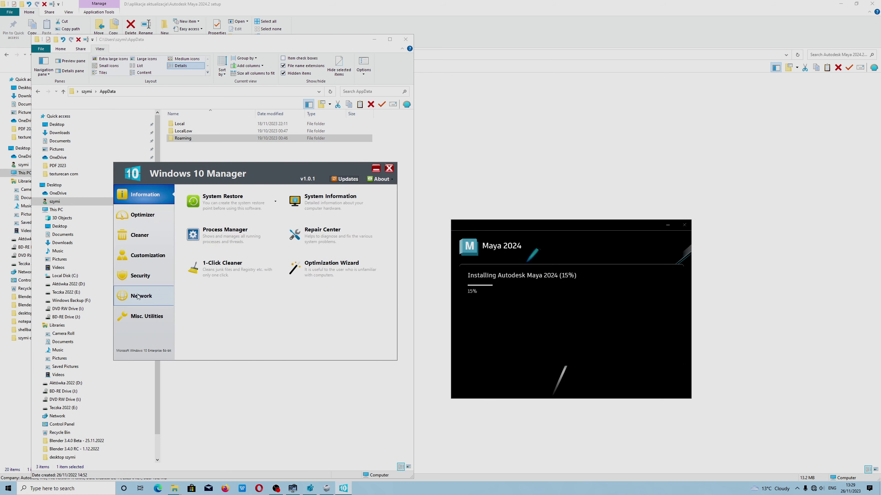
{"action": "left_click", "coordinate": [138, 258]}
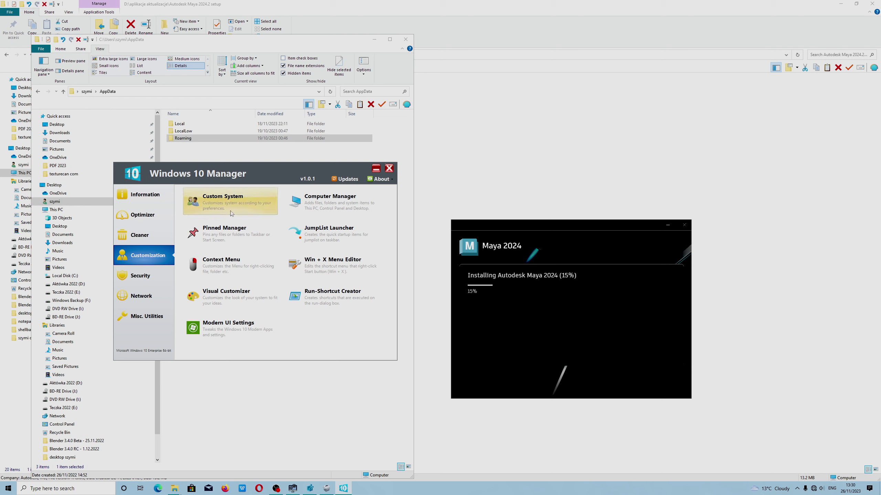
{"action": "left_click", "coordinate": [228, 264]}
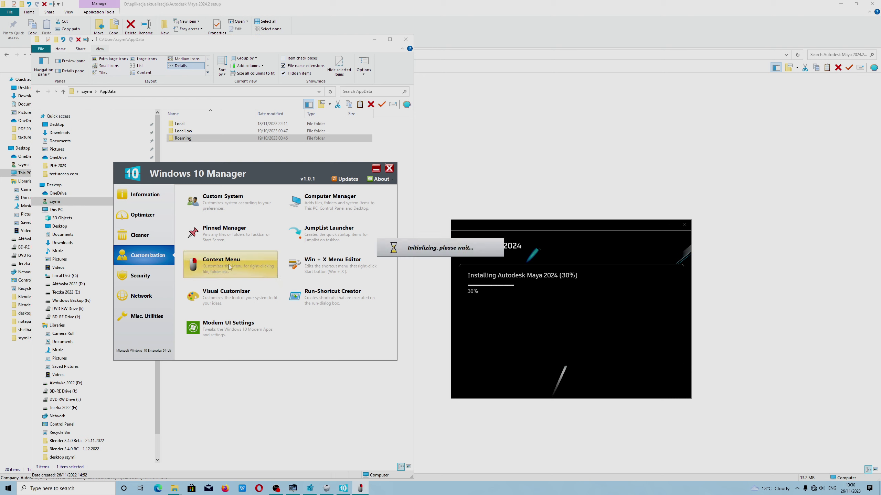
{"action": "left_click_drag", "start_coordinate": [509, 132], "coordinate": [337, 146]}
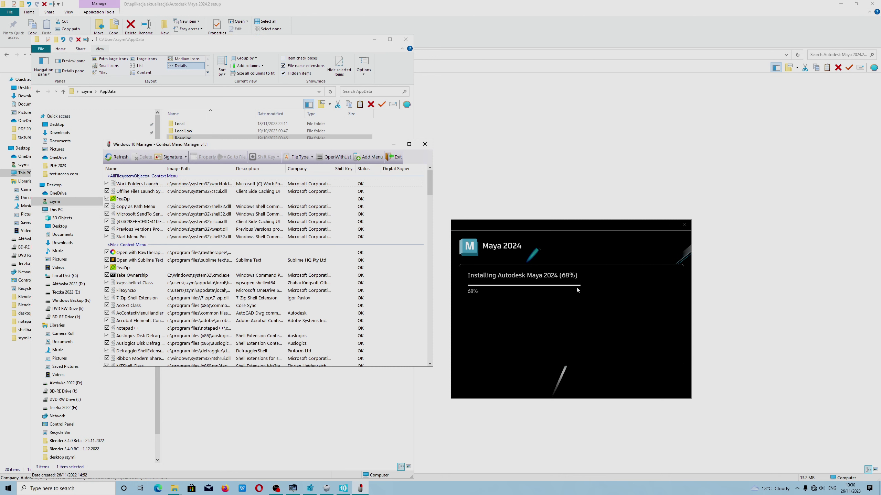
Step: Review Add Menu's Administrator Privilege entries like Take Ownership, then close without saving
{"action": "left_click", "coordinate": [367, 159]}
{"action": "left_click", "coordinate": [408, 181]}
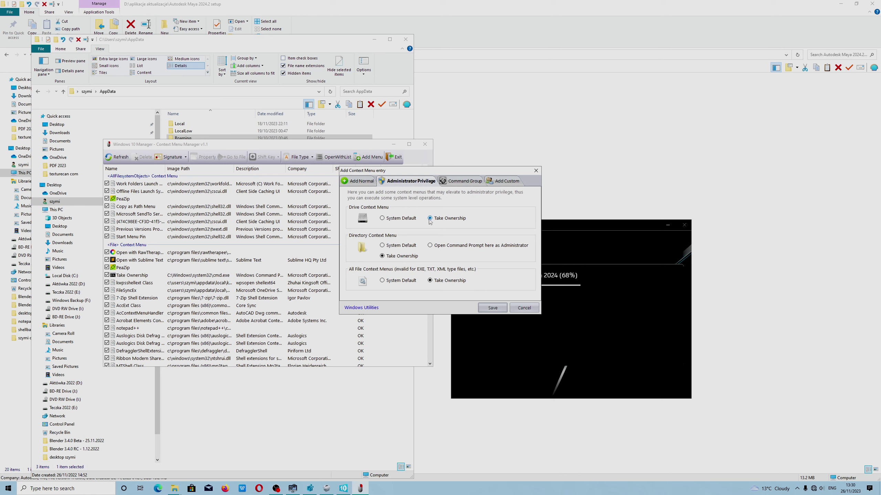
{"action": "left_click_drag", "start_coordinate": [458, 170], "coordinate": [382, 179]}
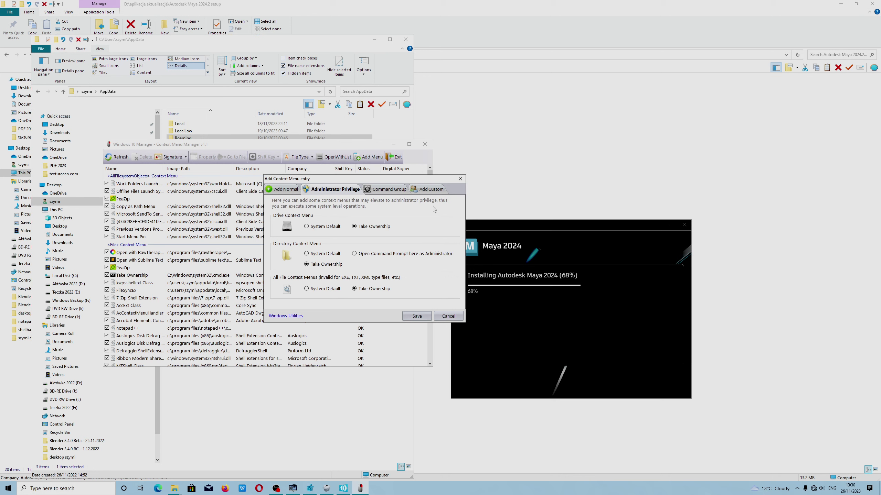
{"action": "left_click", "coordinate": [460, 178]}
{"action": "left_click", "coordinate": [397, 160]}
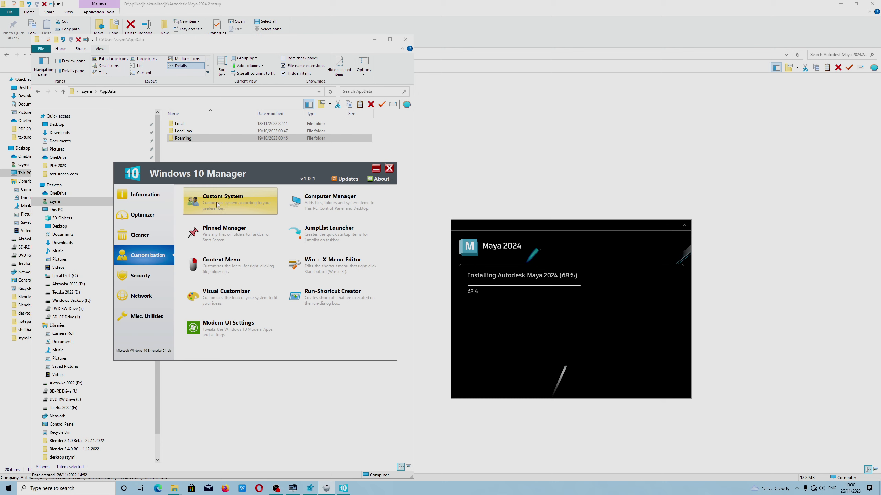
Step: View Custom System's Desktop options, then close Windows 10 Manager and the AppData window
{"action": "left_click", "coordinate": [147, 239]}
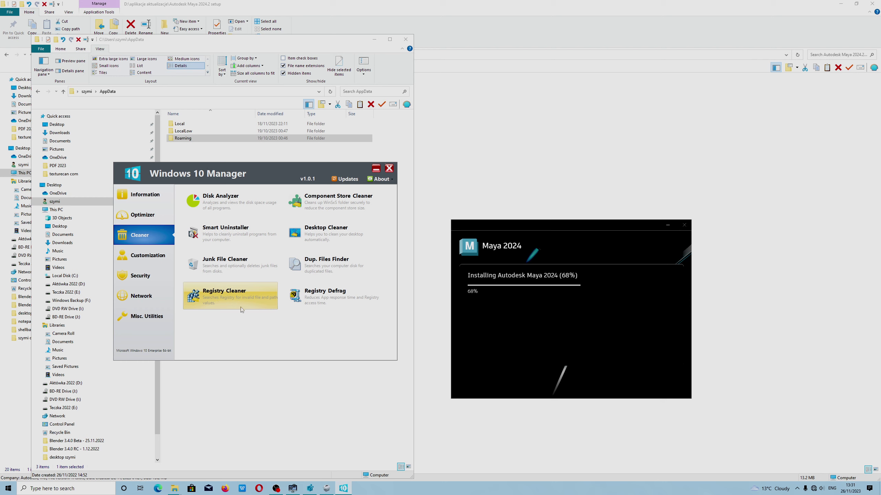
{"action": "left_click", "coordinate": [158, 259]}
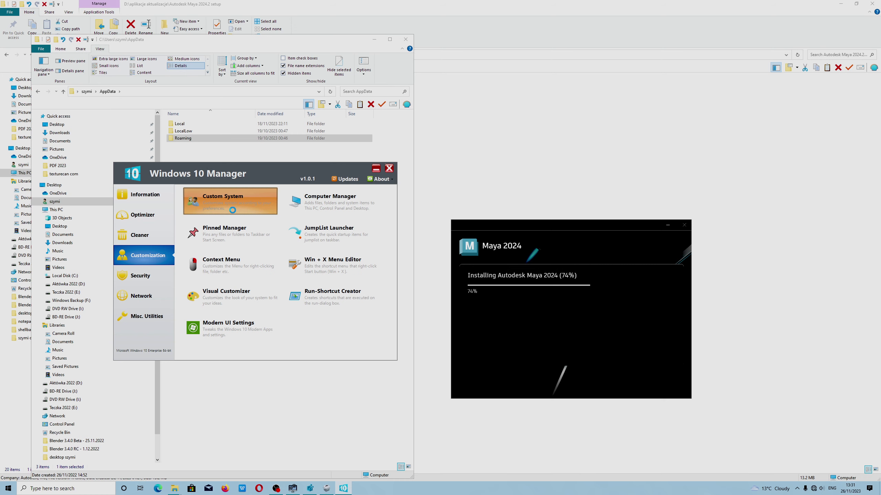
{"action": "left_click", "coordinate": [454, 166]}
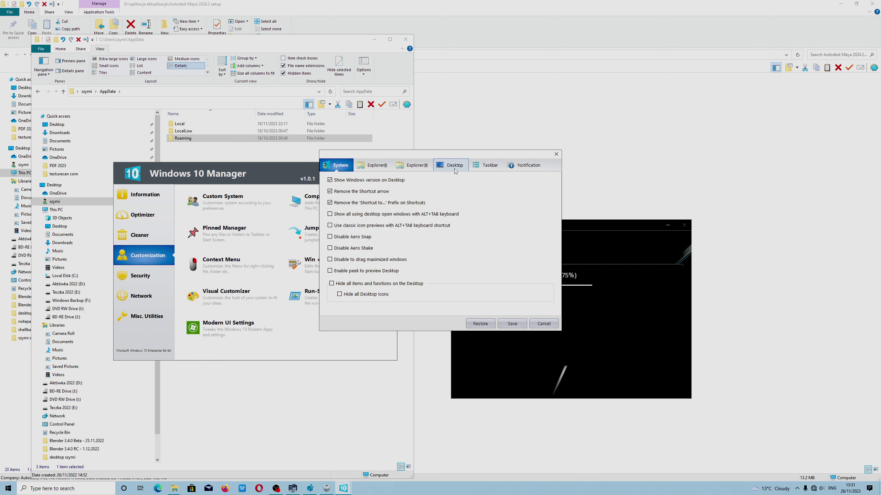
{"action": "left_click", "coordinate": [556, 154]}
{"action": "left_click", "coordinate": [390, 168]}
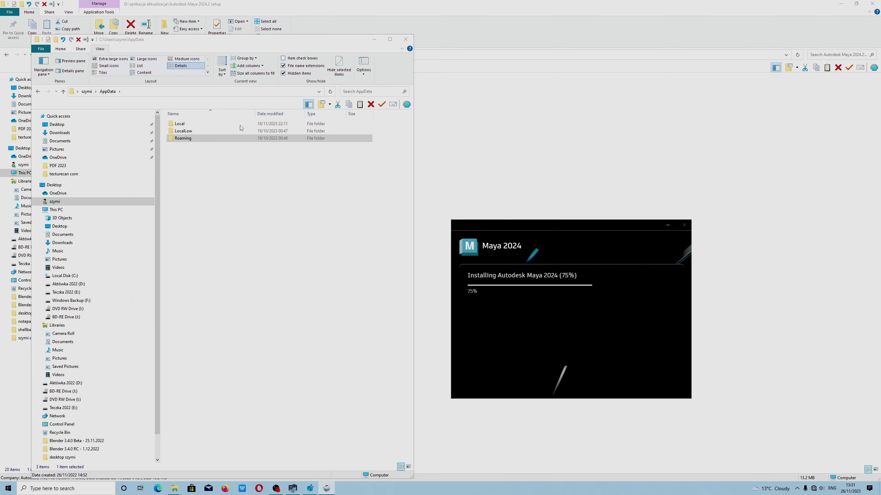
{"action": "left_click", "coordinate": [404, 40]}
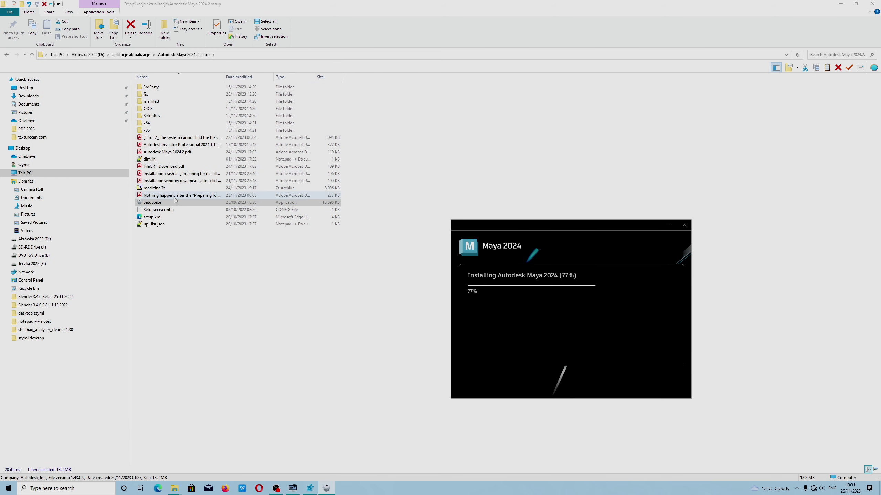
Step: Widen the Name column in the Maya 2024.2 setup folder and open the Error 2 PDF
{"action": "left_click", "coordinate": [204, 195]}
{"action": "left_click_drag", "start_coordinate": [226, 80], "coordinate": [316, 80]}
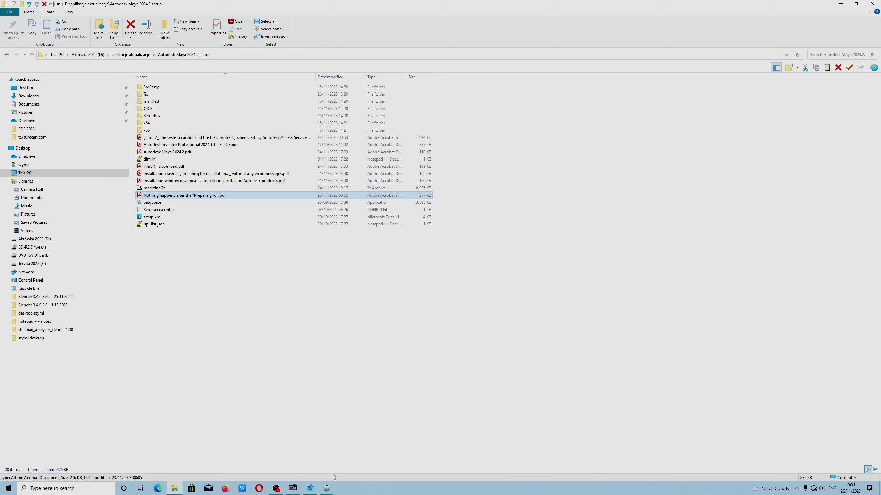
{"action": "left_click", "coordinate": [326, 488]}
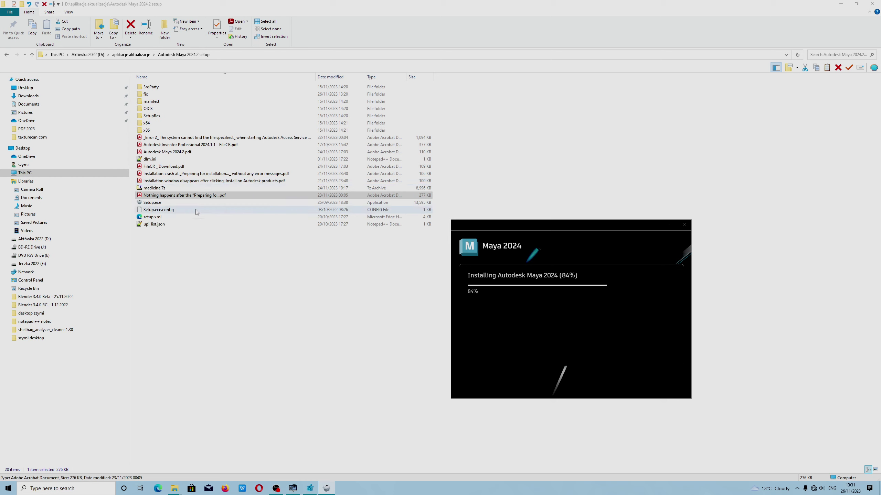
{"action": "left_click", "coordinate": [195, 197]}
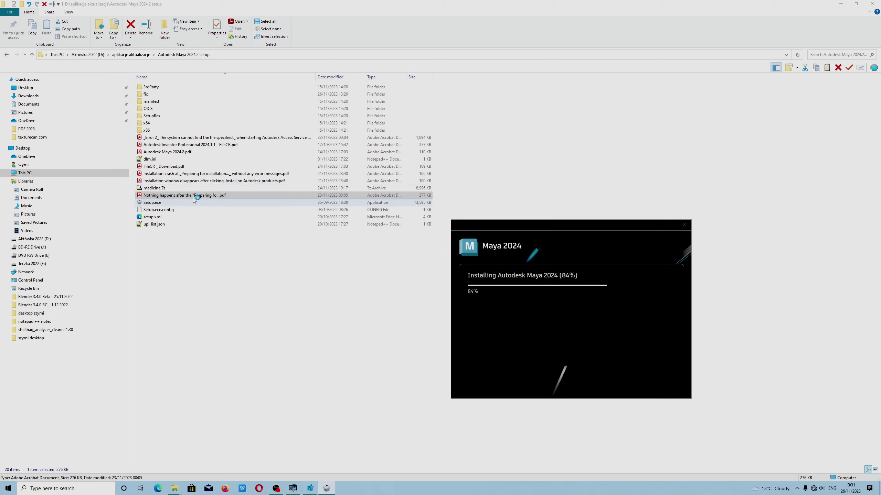
{"action": "left_click", "coordinate": [185, 138]}
{"action": "double_click", "coordinate": [185, 138]}
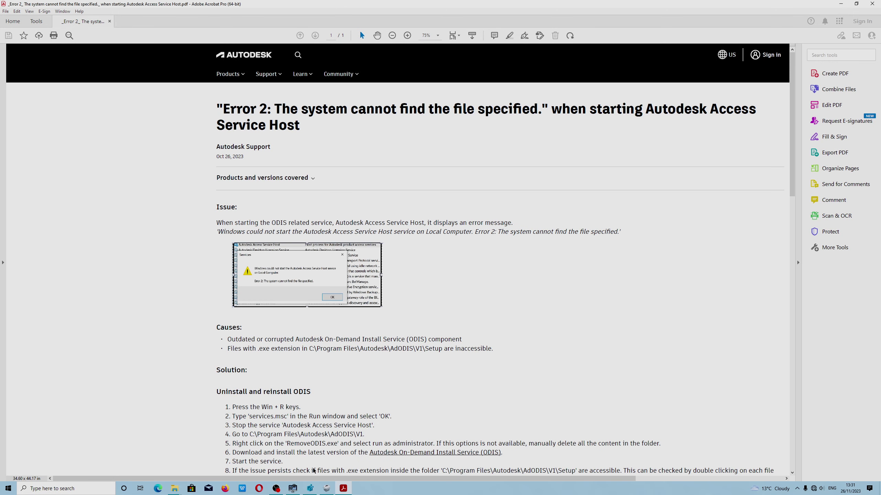
Step: Scroll the Error 2 PDF to 'Delete Blocked Debugger Values', then switch to the setup folder
{"action": "left_click", "coordinate": [328, 489]}
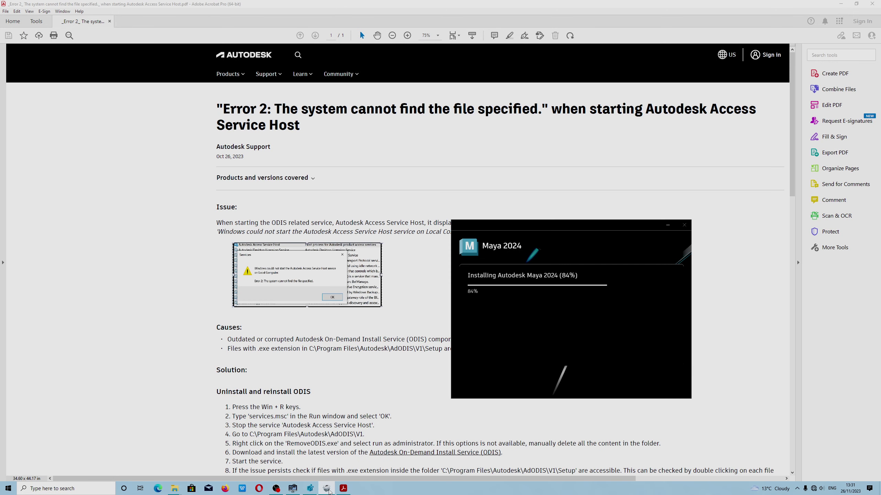
{"action": "left_click", "coordinate": [228, 112]}
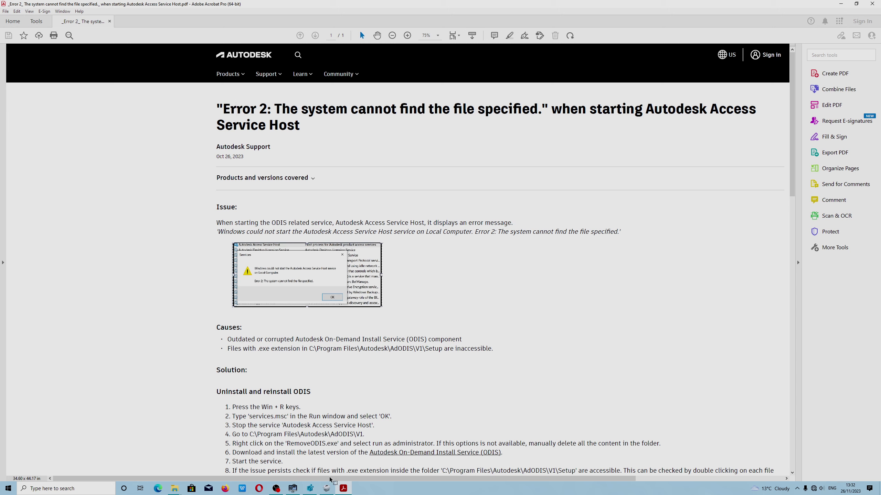
{"action": "left_click", "coordinate": [326, 488]}
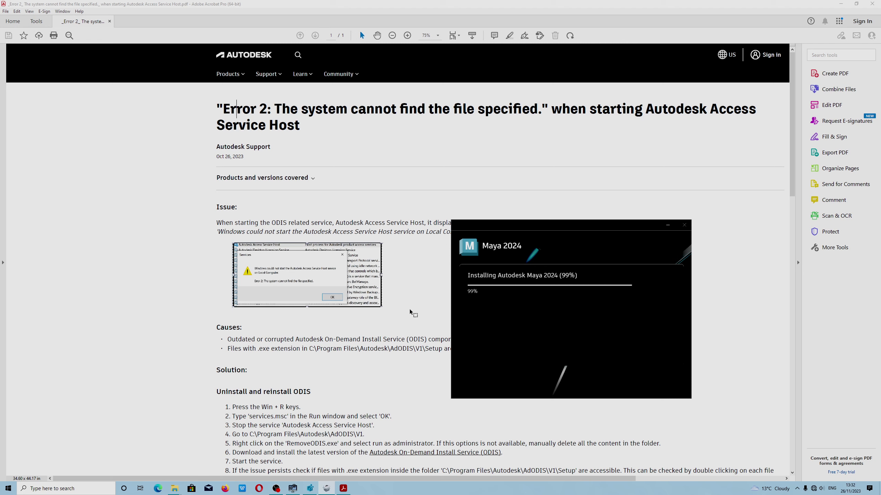
{"action": "scroll", "coordinate": [335, 322], "scroll_direction": "down", "scroll_amount": 10}
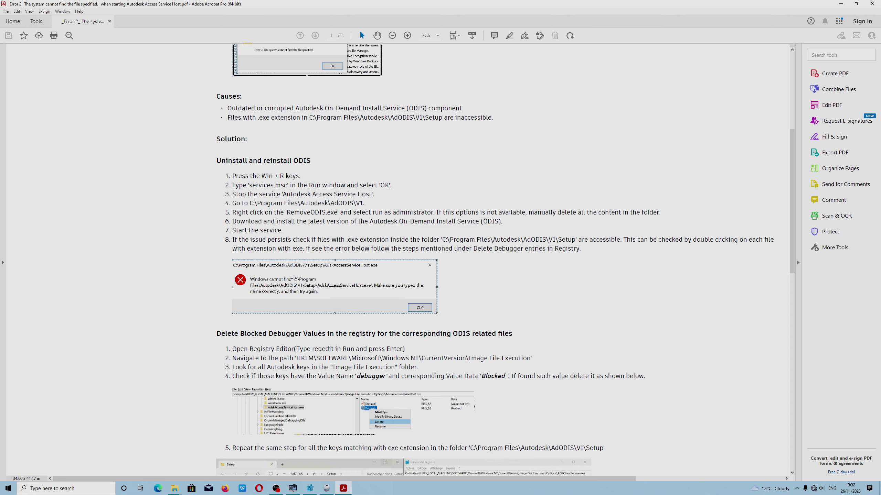
{"action": "mouse_move", "coordinate": [180, 492]}
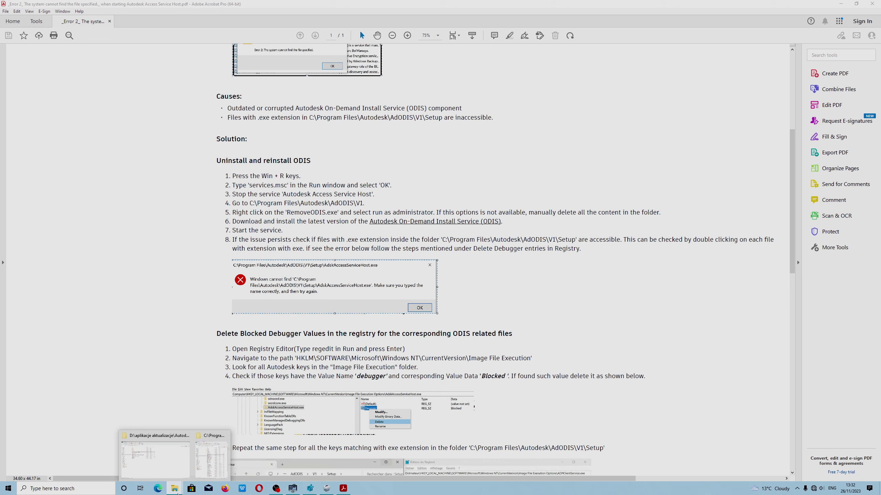
{"action": "left_click", "coordinate": [164, 464]}
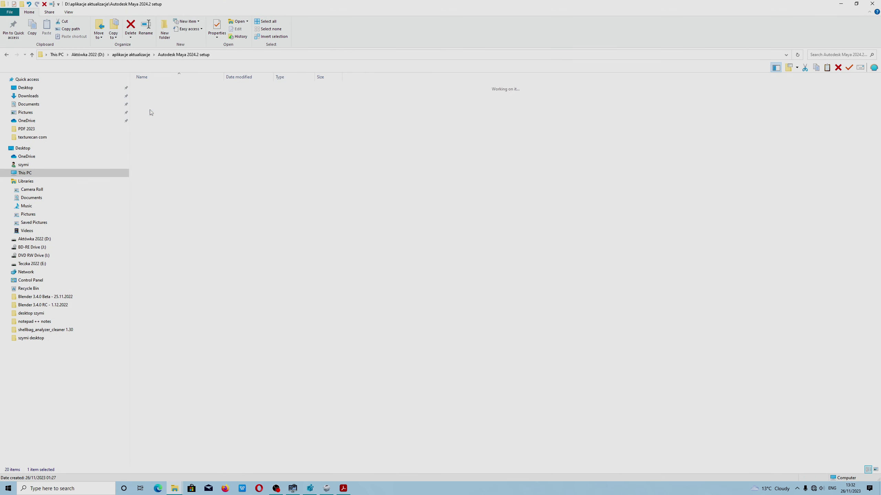
Step: Open ODIS, start Autodesk Access Service Host in System Informer, and check its AdODIS file location
{"action": "double_click", "coordinate": [151, 111]}
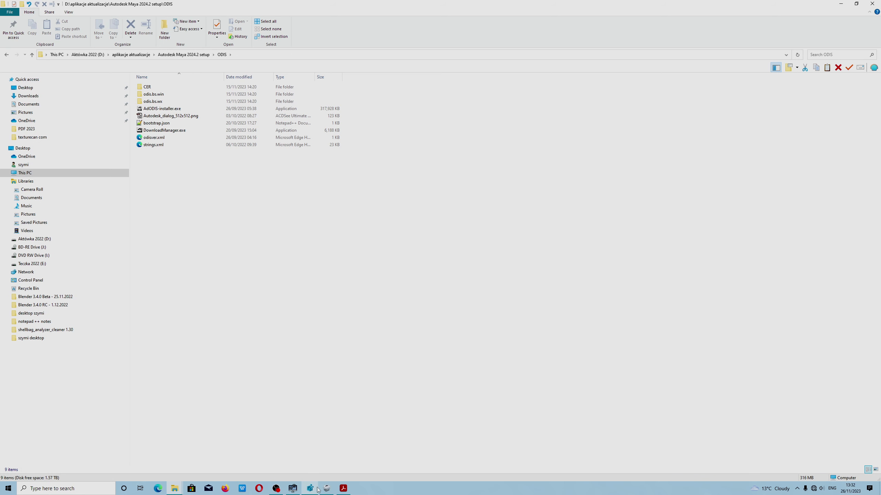
{"action": "left_click", "coordinate": [293, 489]}
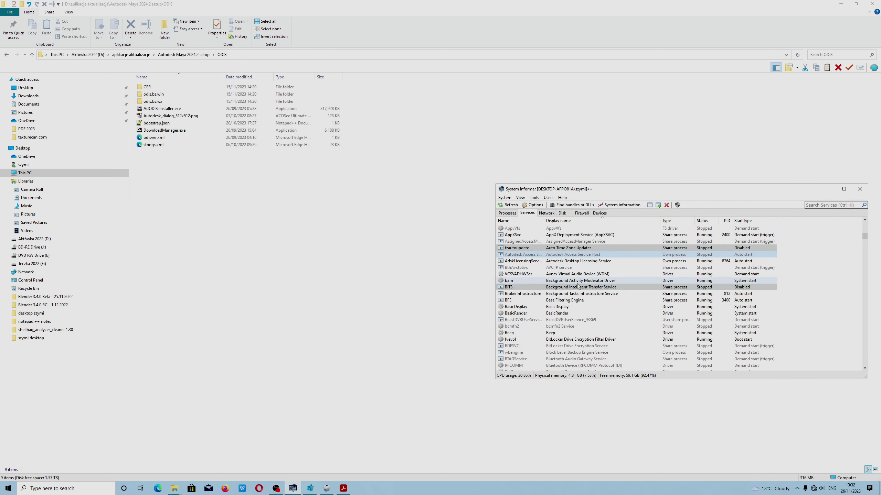
{"action": "right_click", "coordinate": [575, 255]}
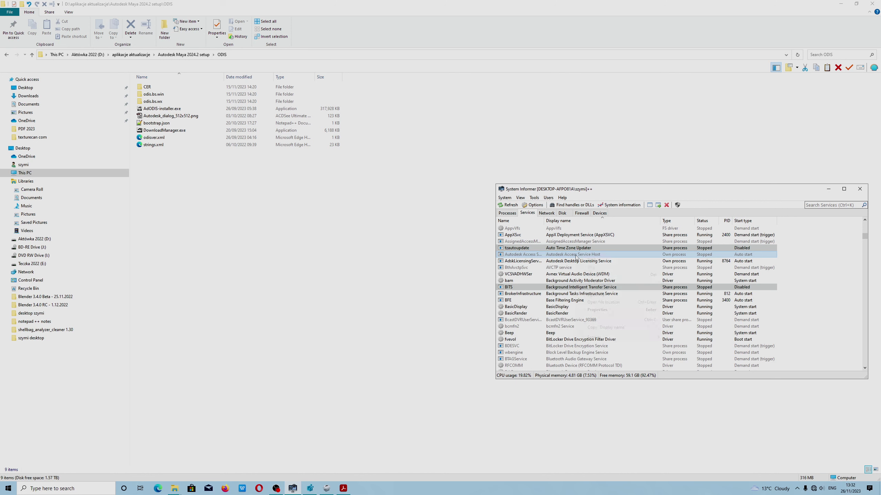
{"action": "left_click", "coordinate": [591, 259]}
{"action": "right_click", "coordinate": [585, 255]}
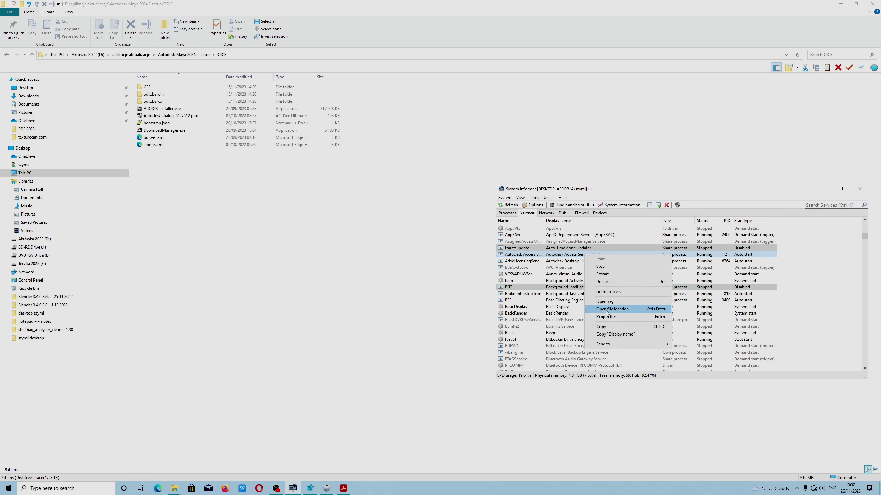
{"action": "left_click", "coordinate": [606, 311]}
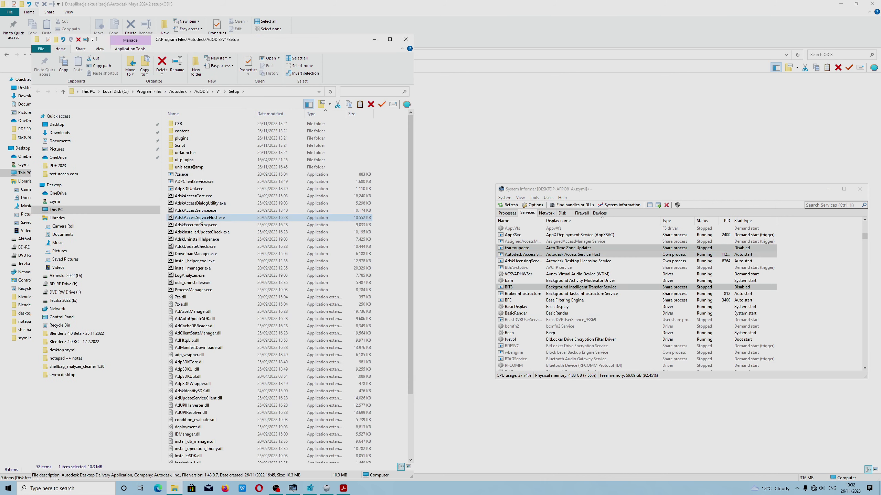
{"action": "mouse_move", "coordinate": [204, 221]}
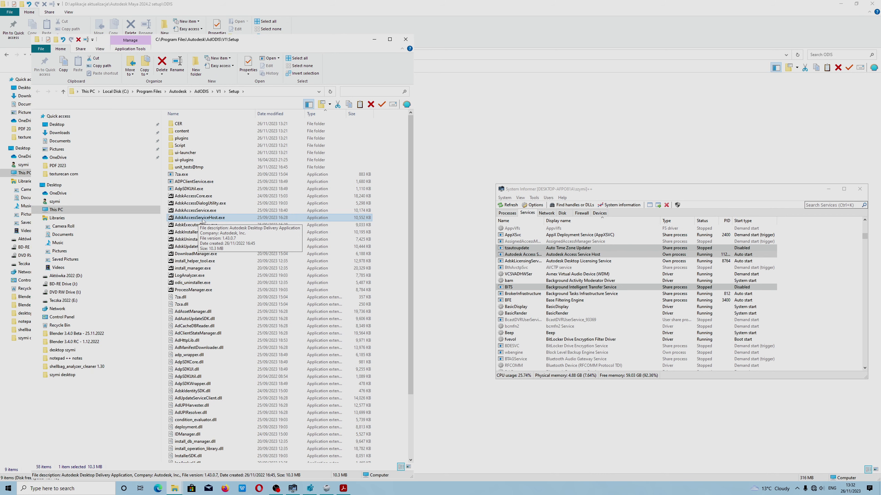
{"action": "left_click", "coordinate": [374, 39]}
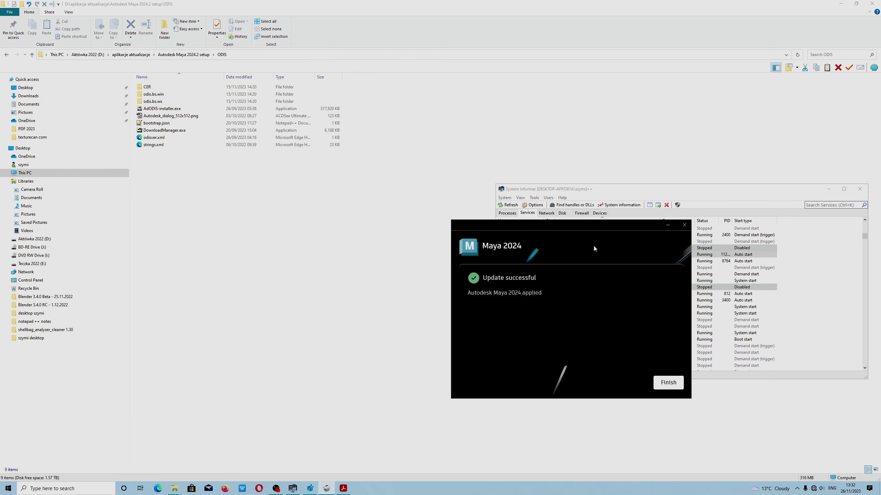
Step: Move the 'Update successful' dialog aside and stop the OBS recording
{"action": "left_click_drag", "start_coordinate": [593, 249], "coordinate": [286, 208]}
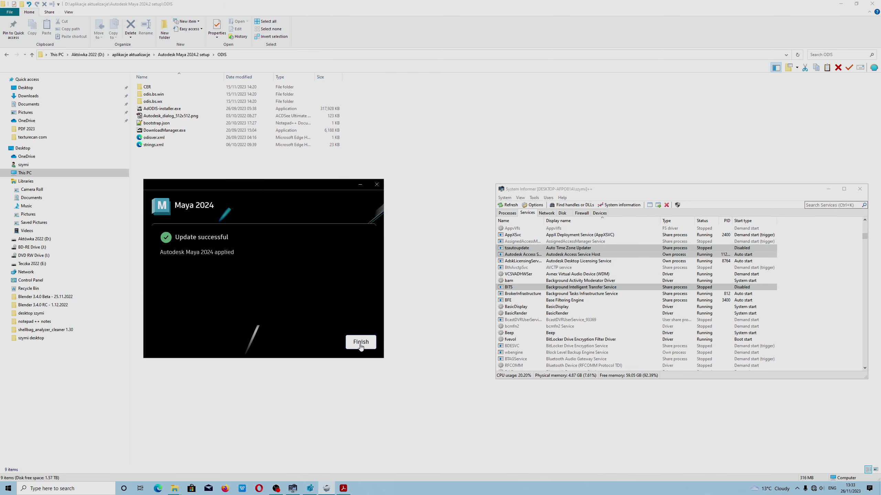
{"action": "left_click", "coordinate": [276, 488]}
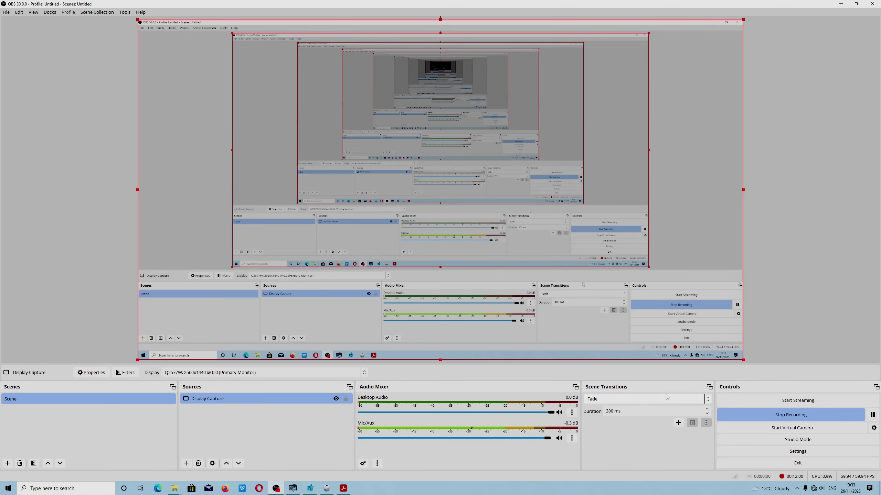
{"action": "left_click", "coordinate": [776, 416]}
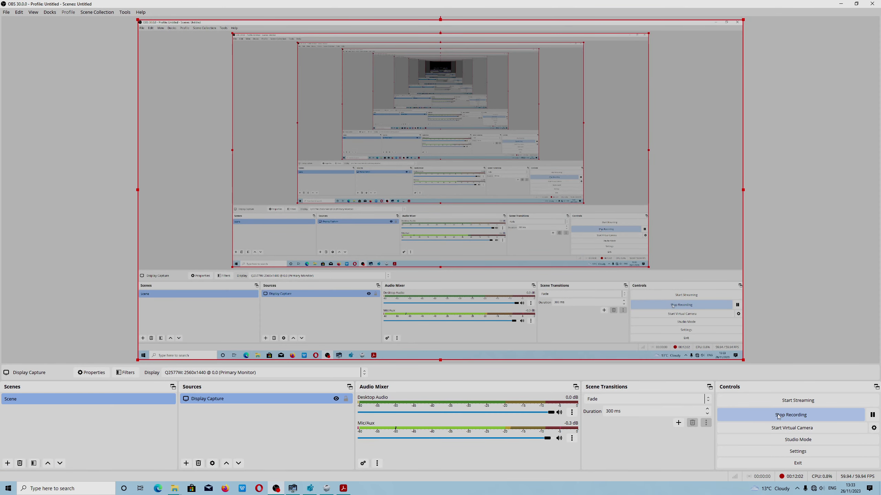